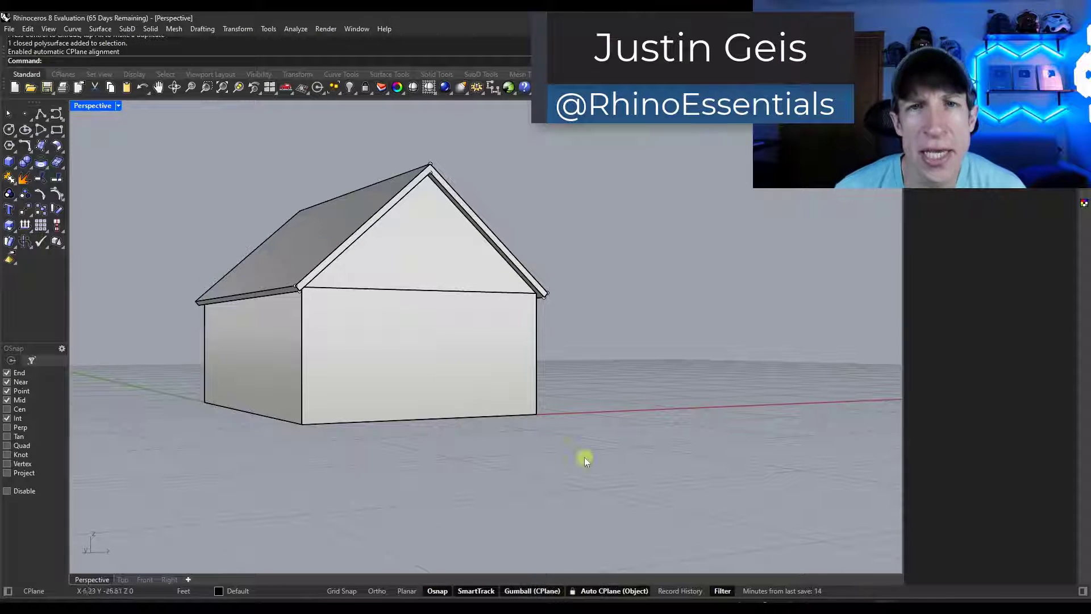
Align the construction plane to the gable-end wall face, and after clearing that selection, to the adjoining side wall face
scroll(633, 263, "up", 4)
left_click(403, 358, "ctrl+shift")
right_click_drag(400, 358, 305, 360)
key("Escape")
left_click(216, 372, "ctrl+shift")
right_click_drag(432, 366, 293, 366)
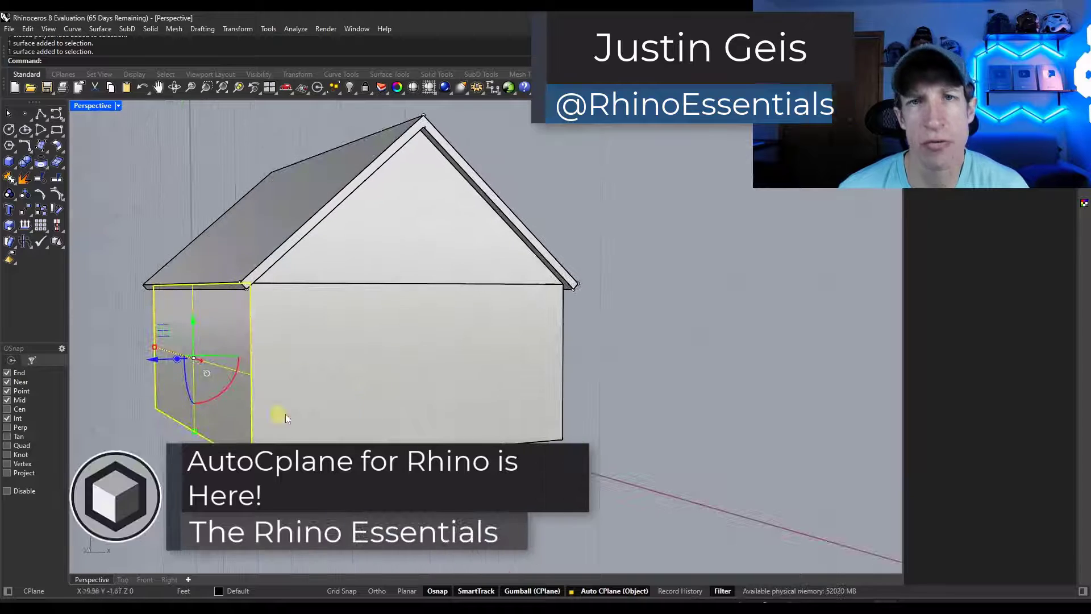
Realign the construction plane to the gable-end wall face and draw a door-sized rectangle up from its lower edge
right_click_drag(286, 419, 403, 382)
key("Escape")
left_click(414, 391, "ctrl+shift")
scroll(392, 392, "up", 3)
type("Rectangle")
key("Return")
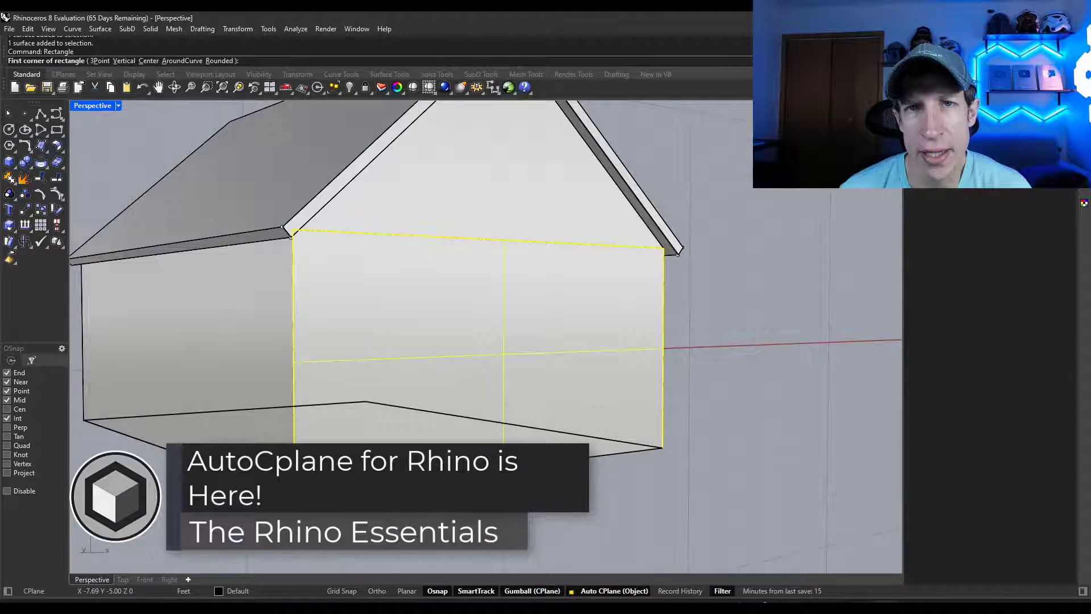
left_click(324, 490)
left_click(488, 276)
Select the rectangle's curve on the gable-end wall and shift it sideways along the wall
mouse_move(488, 284)
right_mouse_down()
mouse_move(545, 307)
mouse_move(477, 318)
right_mouse_up()
left_click(487, 335)
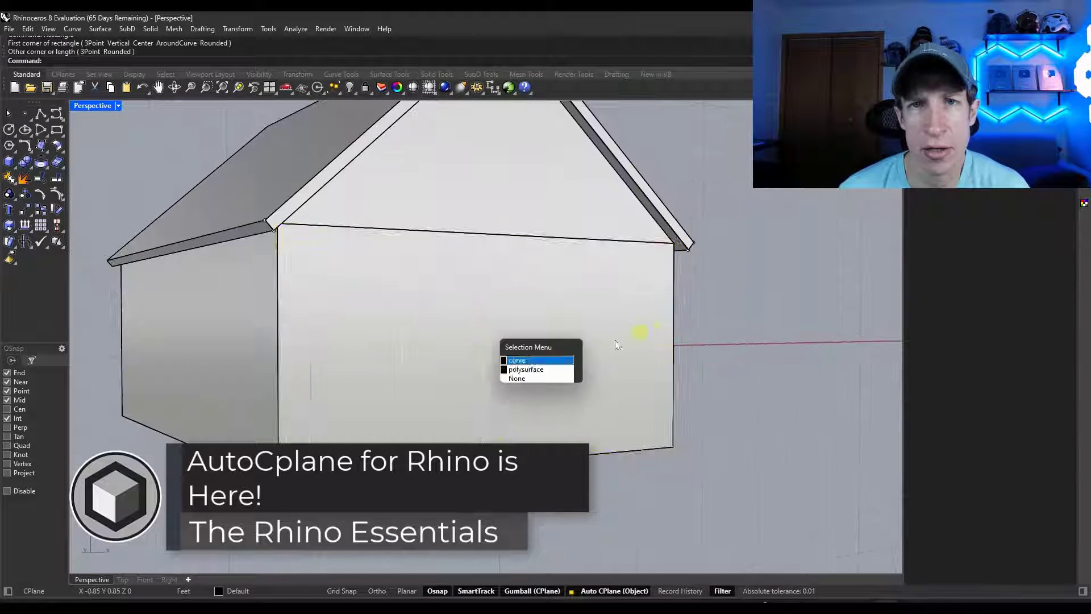
left_click(517, 359)
right_click_drag(517, 360, 782, 377)
left_click(515, 352)
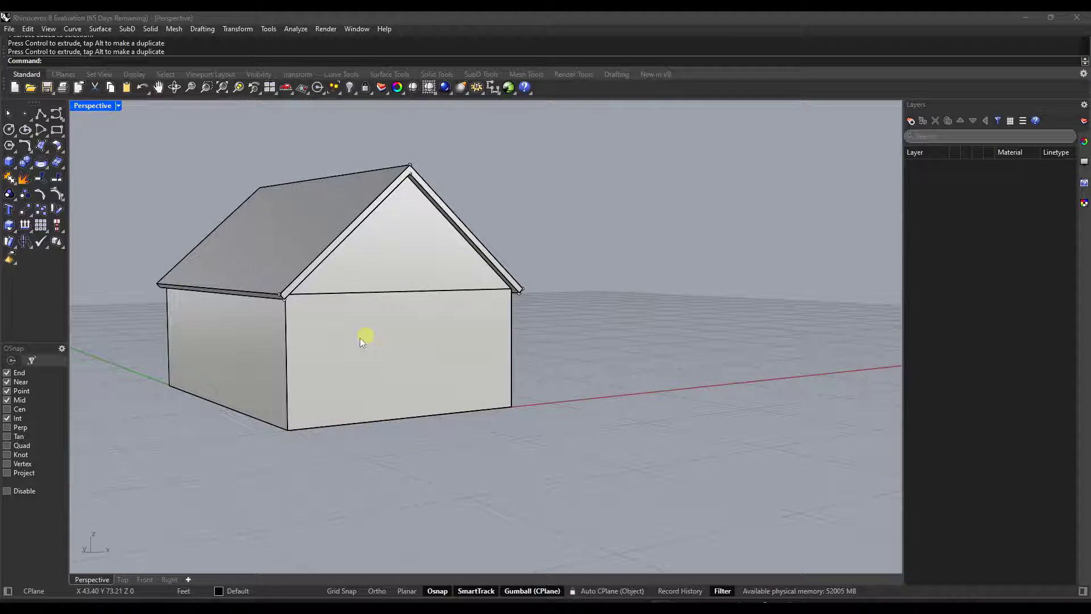
right_click_drag(359, 338, 311, 359)
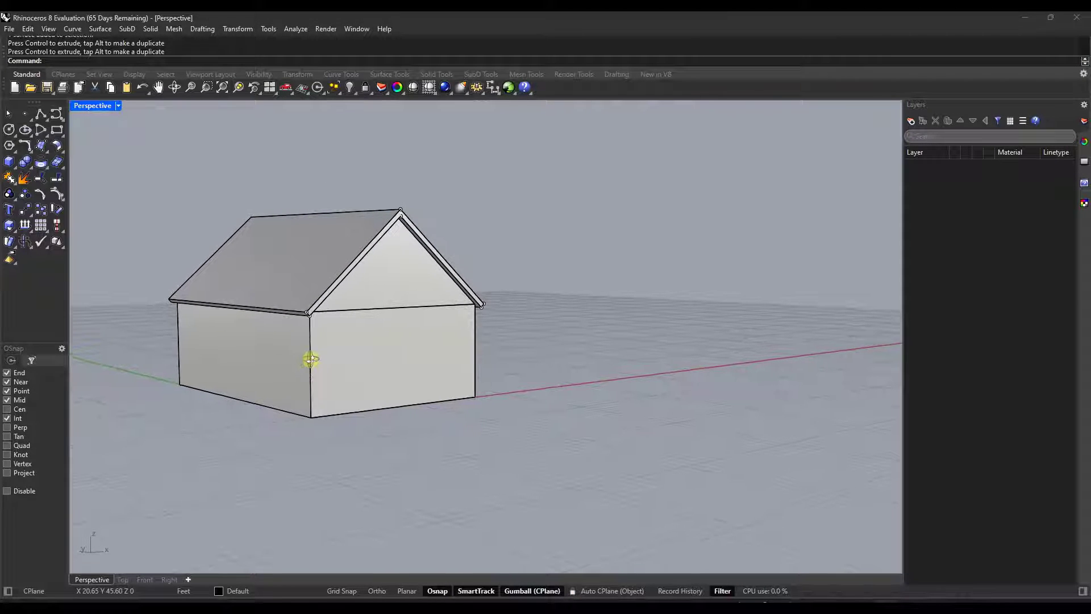
scroll(307, 361, "up", 2)
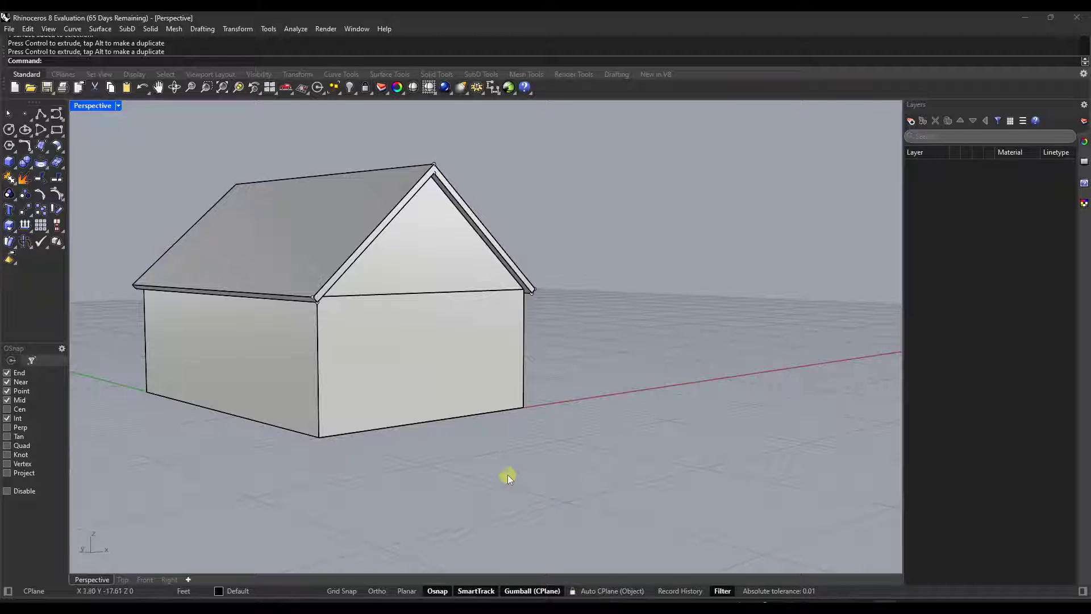
scroll(601, 390, "down", 2)
scroll(449, 356, "up", 3)
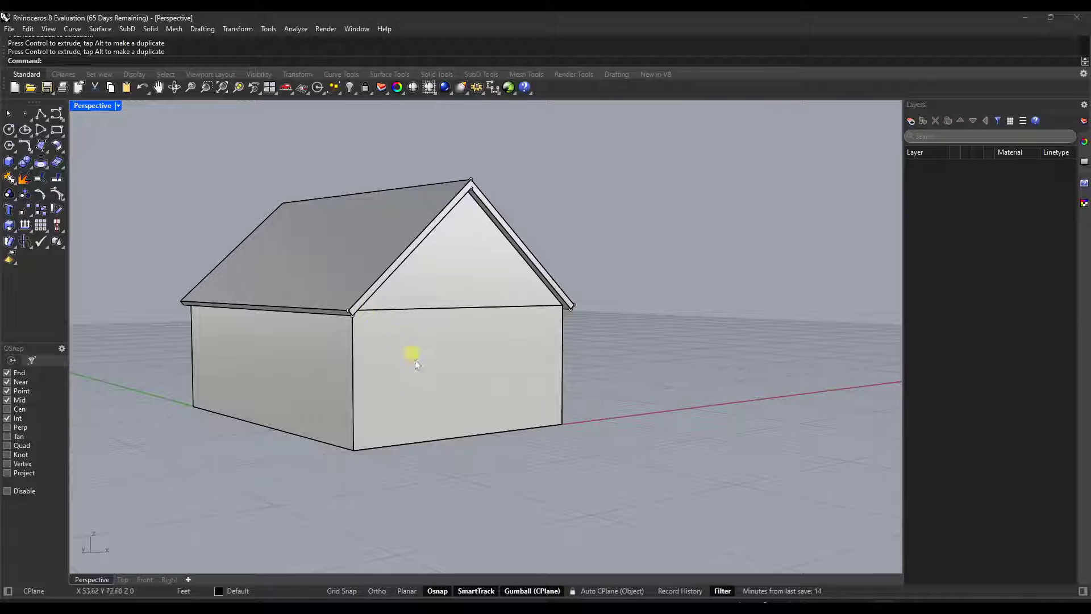
mouse_move(345, 387)
right_mouse_down()
mouse_move(309, 383)
mouse_move(346, 389)
mouse_move(331, 391)
right_mouse_up()
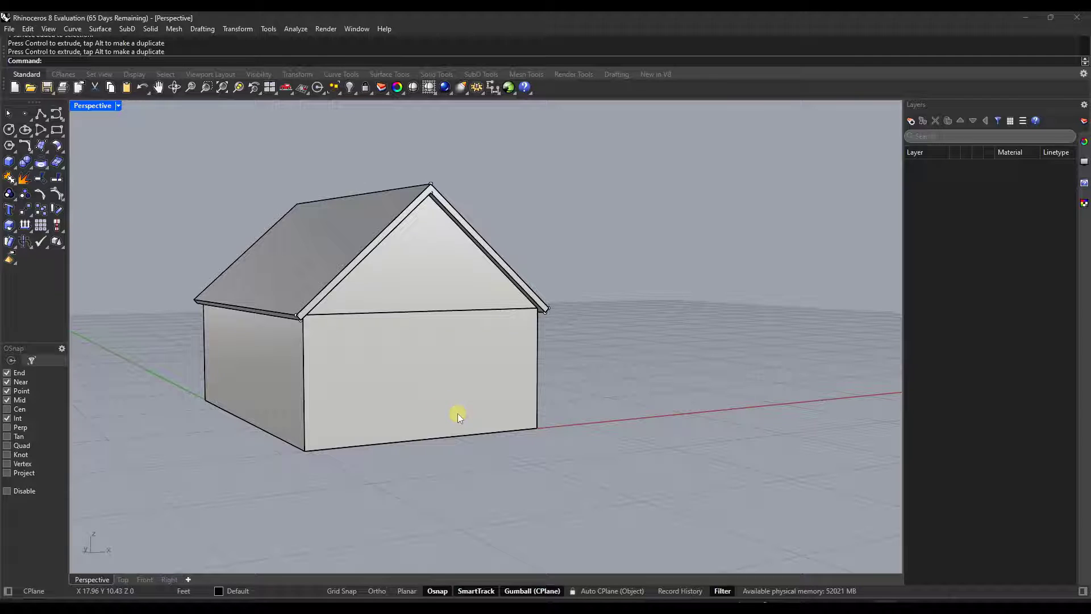
right_click_drag(455, 411, 466, 412)
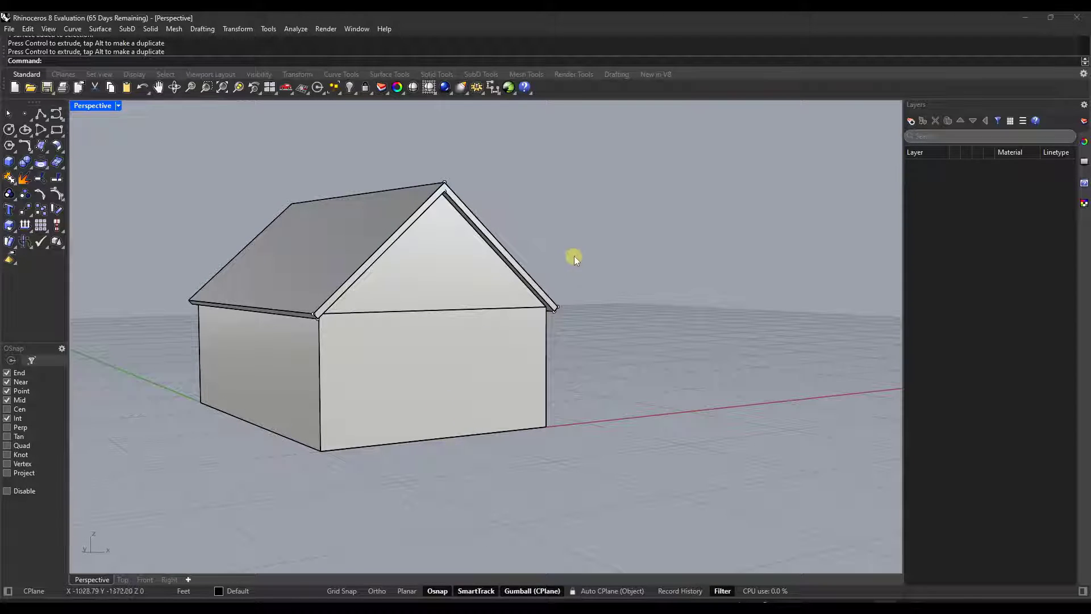
left_click(479, 412)
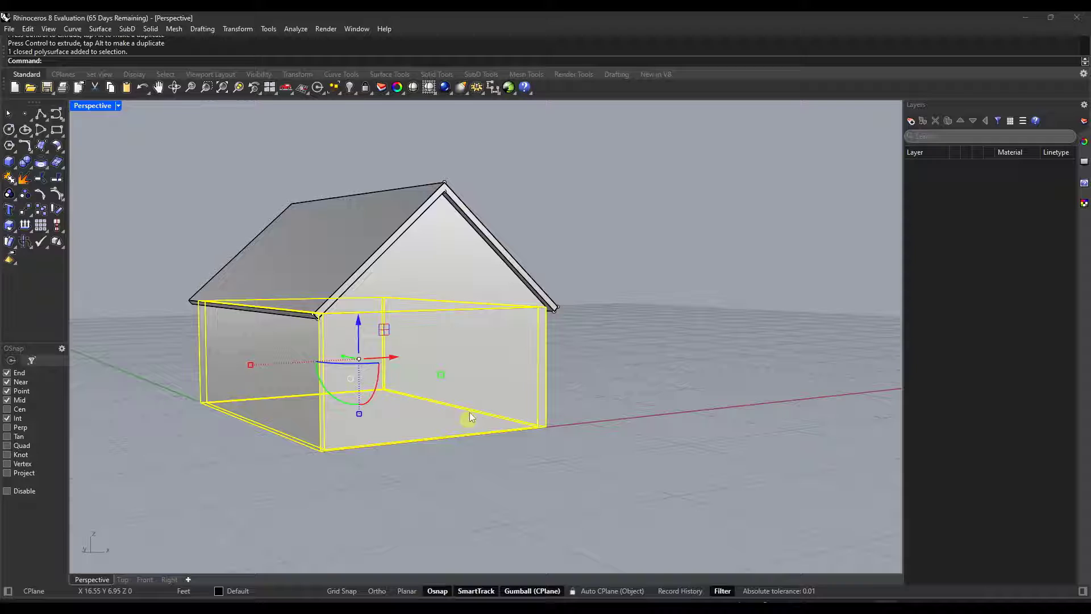
left_click(575, 242)
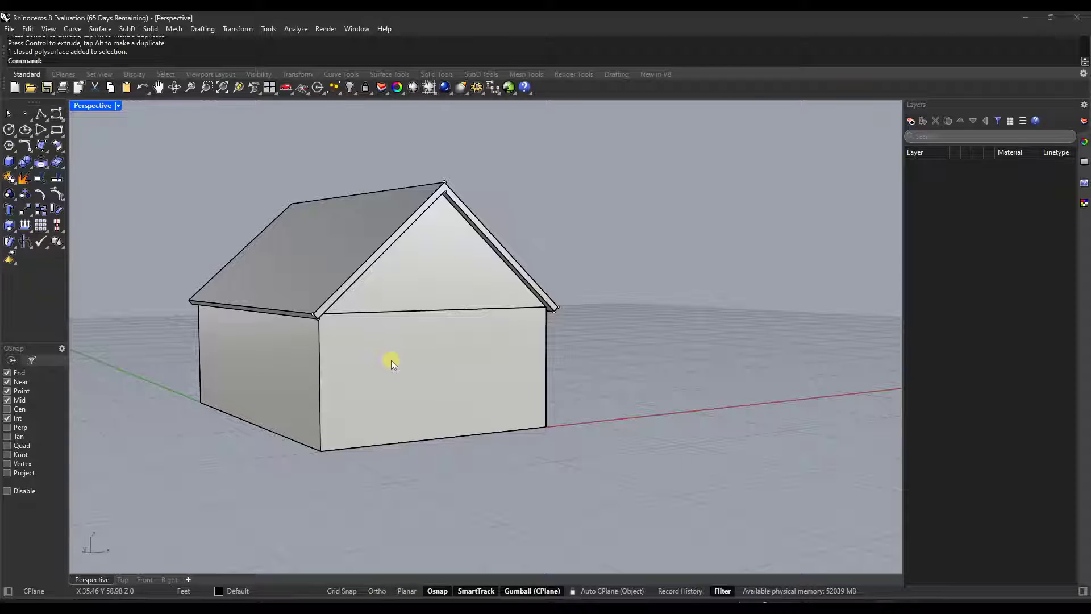
Turn on Auto CPlane (Object) and try it by selecting the house's whole lower body
mouse_move(431, 359)
right_mouse_down()
mouse_move(418, 355)
mouse_move(426, 348)
right_mouse_up()
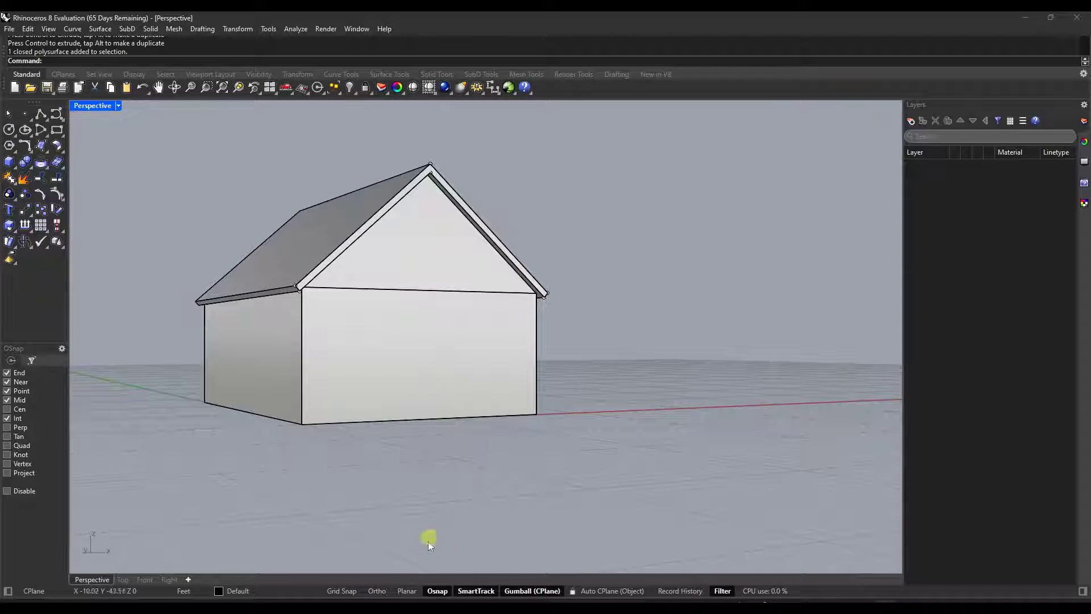
left_click(573, 592)
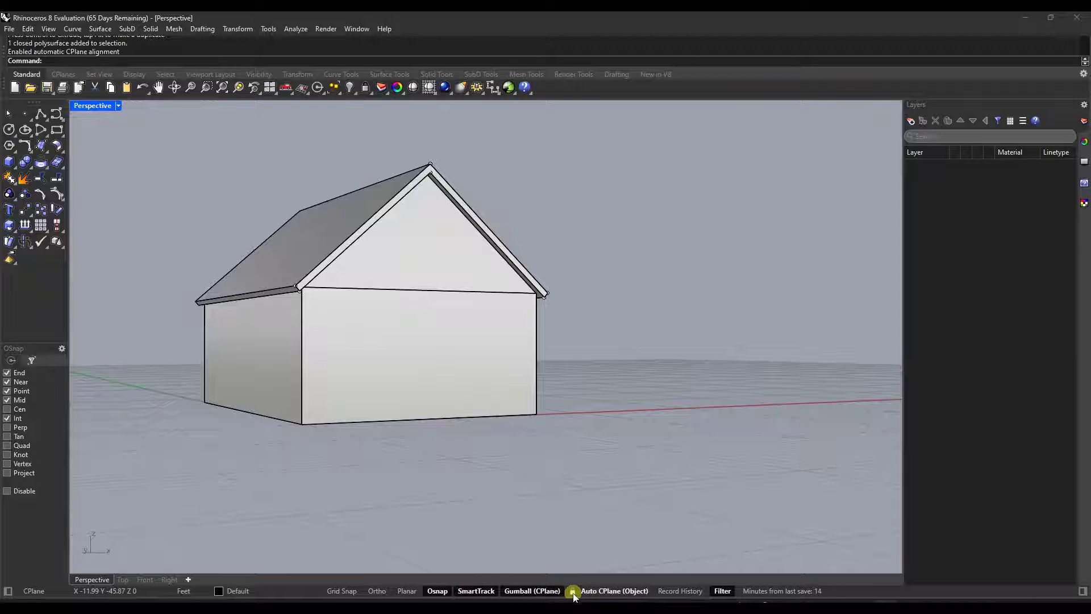
left_click(428, 359)
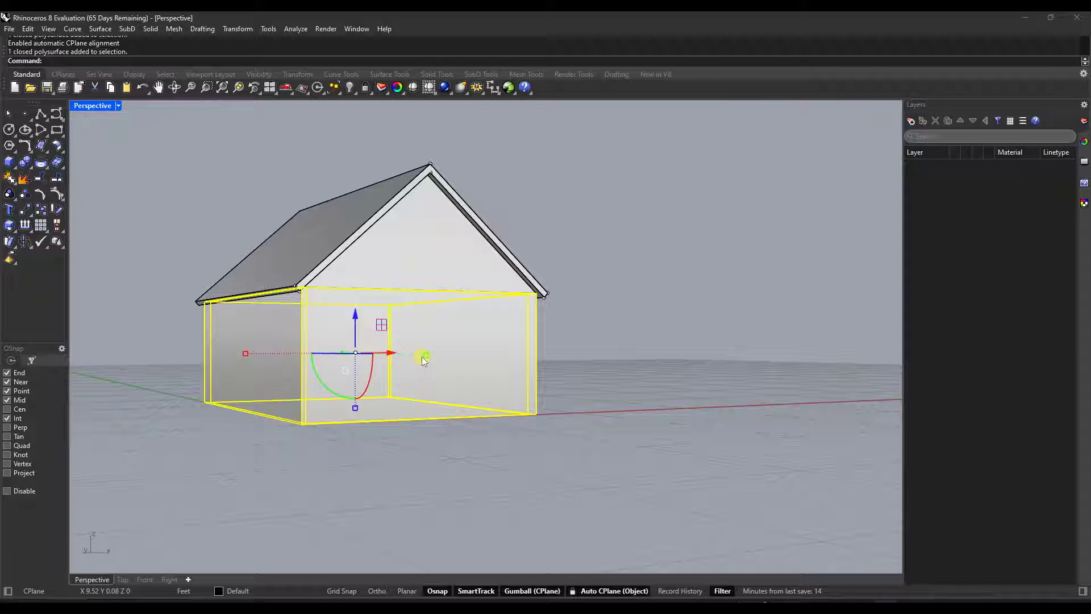
right_click_drag(441, 364, 495, 365)
left_click(631, 271)
right_click_drag(526, 332, 423, 355)
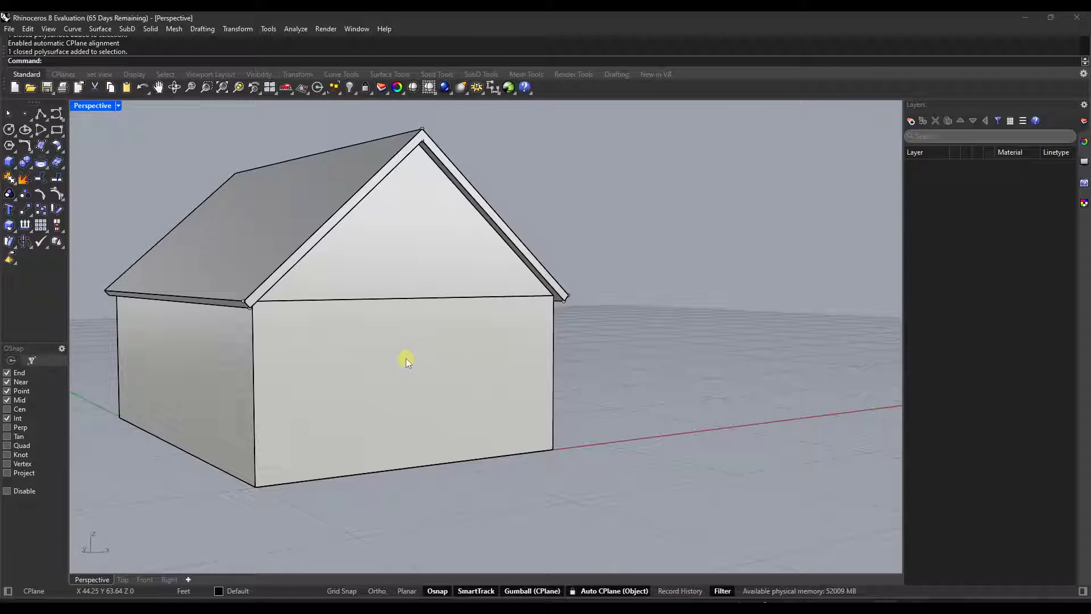
Sub-select the gable-end wall face and the side wall face in turn to align the construction plane to each
left_click(404, 358, "ctrl+shift")
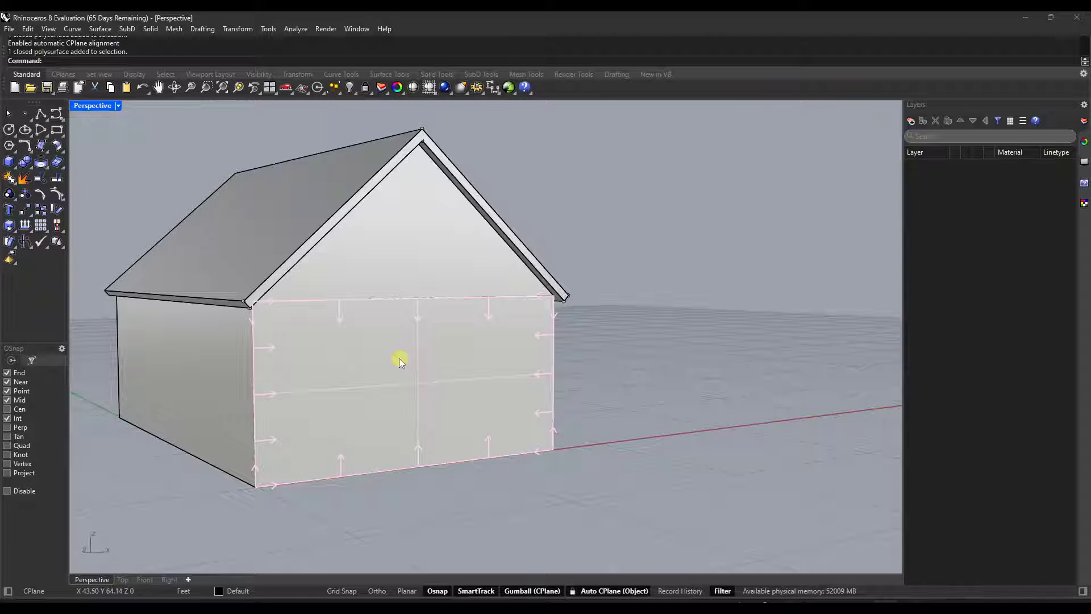
left_click(398, 360, "ctrl+shift")
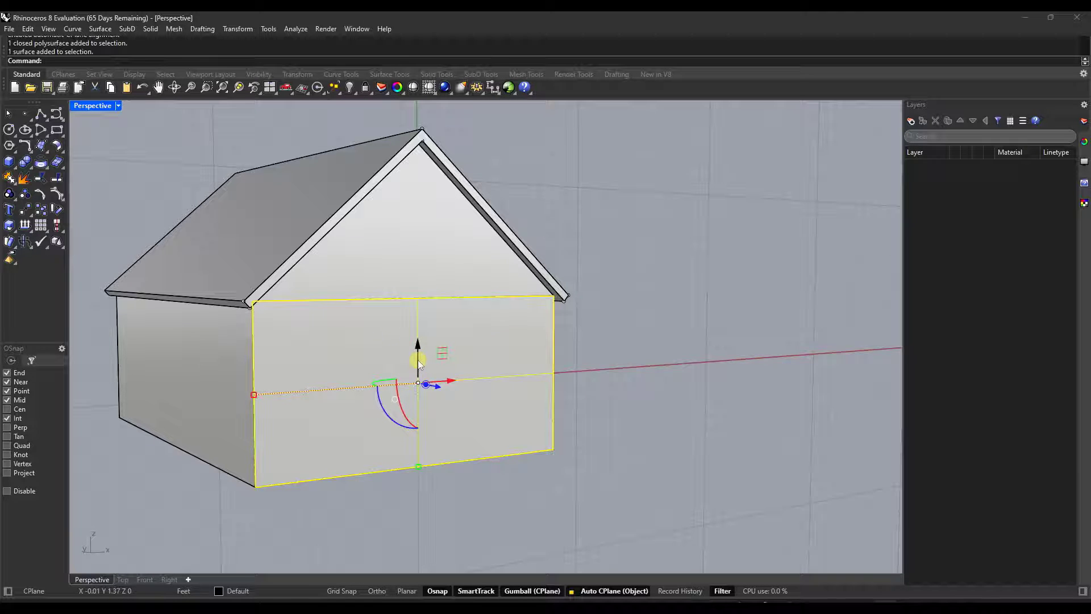
right_click_drag(418, 360, 443, 354)
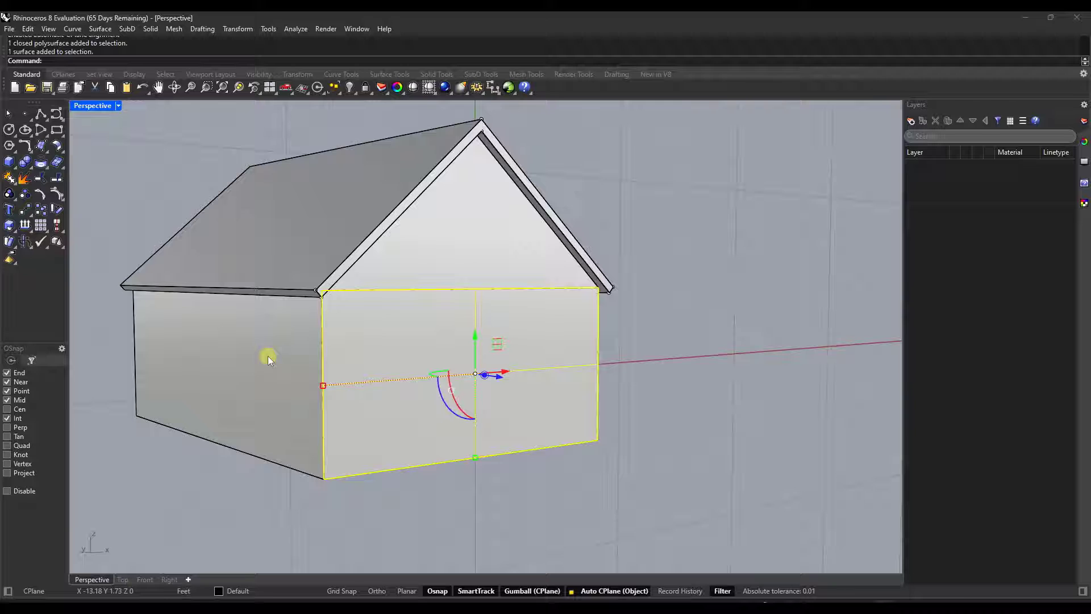
left_click(697, 341)
left_click(214, 378)
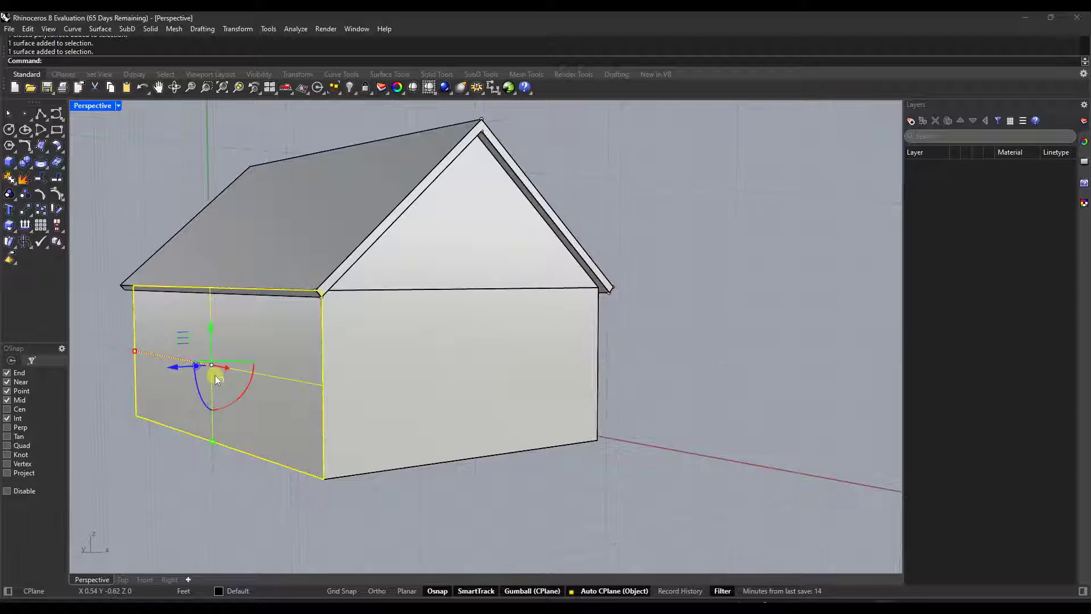
mouse_move(325, 363)
right_mouse_down()
mouse_move(268, 360)
mouse_move(318, 361)
right_mouse_up()
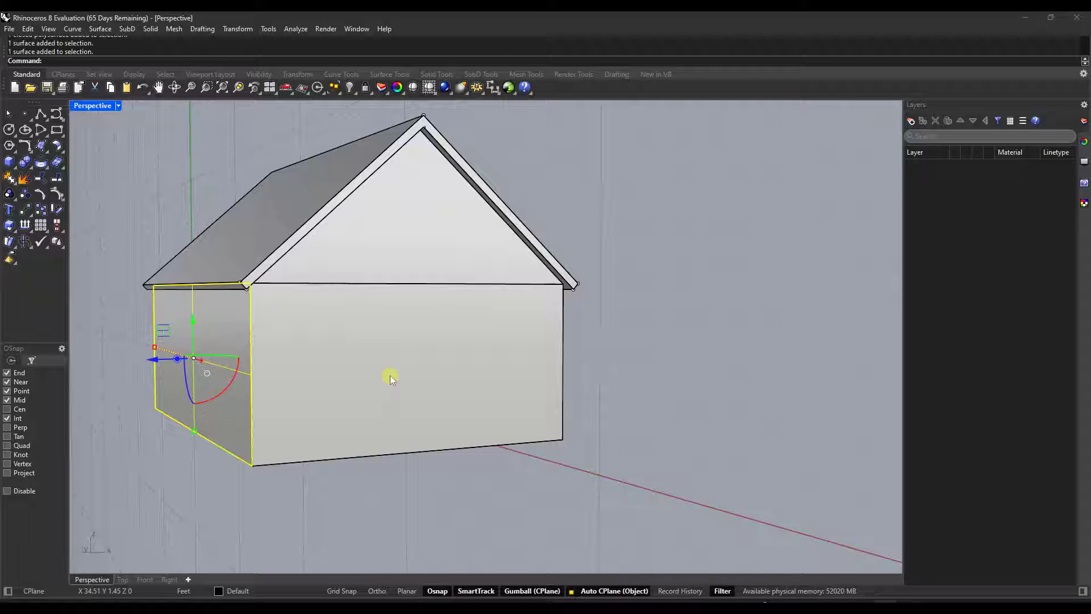
right_click_drag(412, 389, 432, 388)
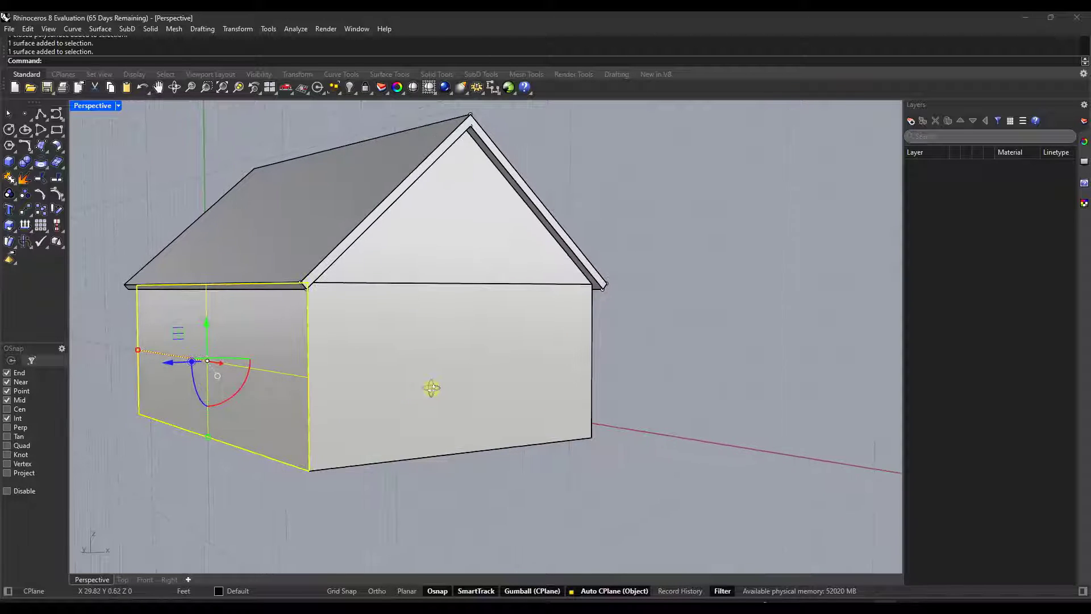
Align the construction plane to the gable-end wall face and draw a large door rectangle from its lower edge near the left corner
left_click(680, 353)
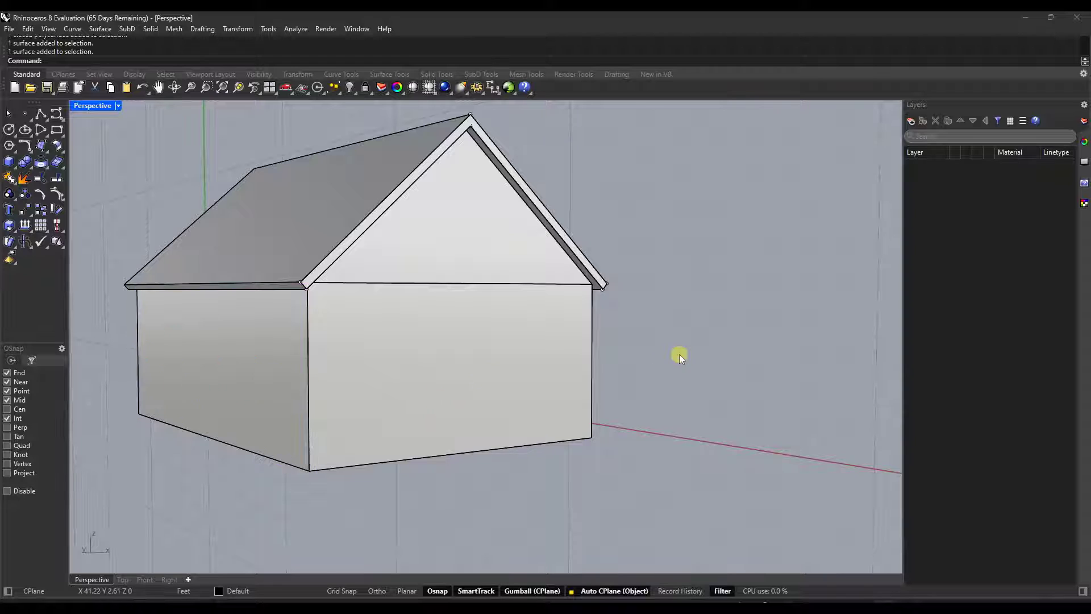
left_click(445, 376, "ctrl+shift")
scroll(393, 393, "up", 2)
mouse_move(393, 393)
right_mouse_down()
mouse_move(434, 387)
mouse_move(397, 391)
right_mouse_up()
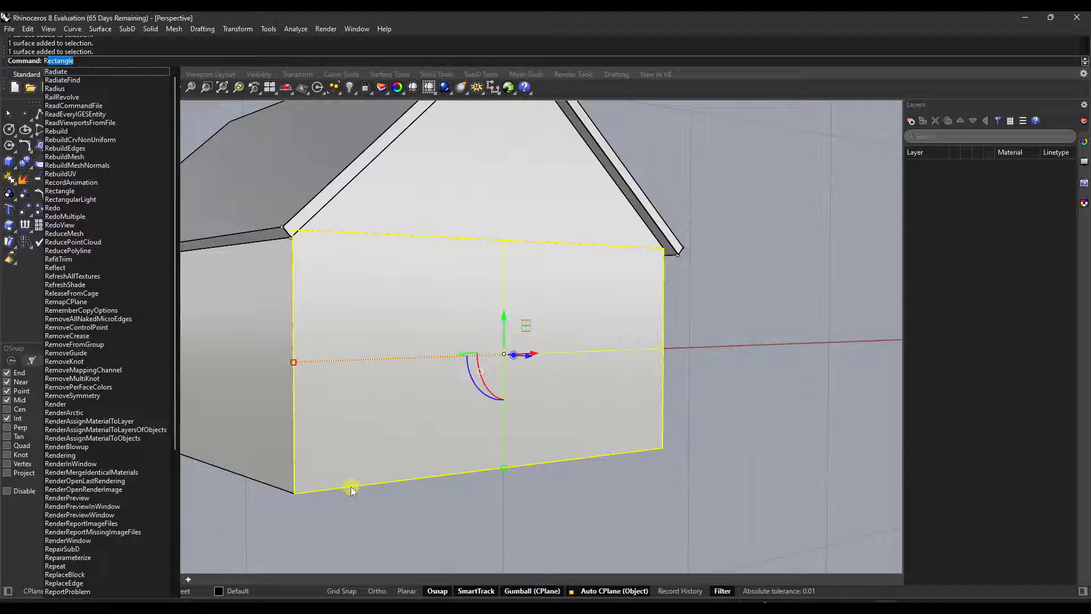
key("Return")
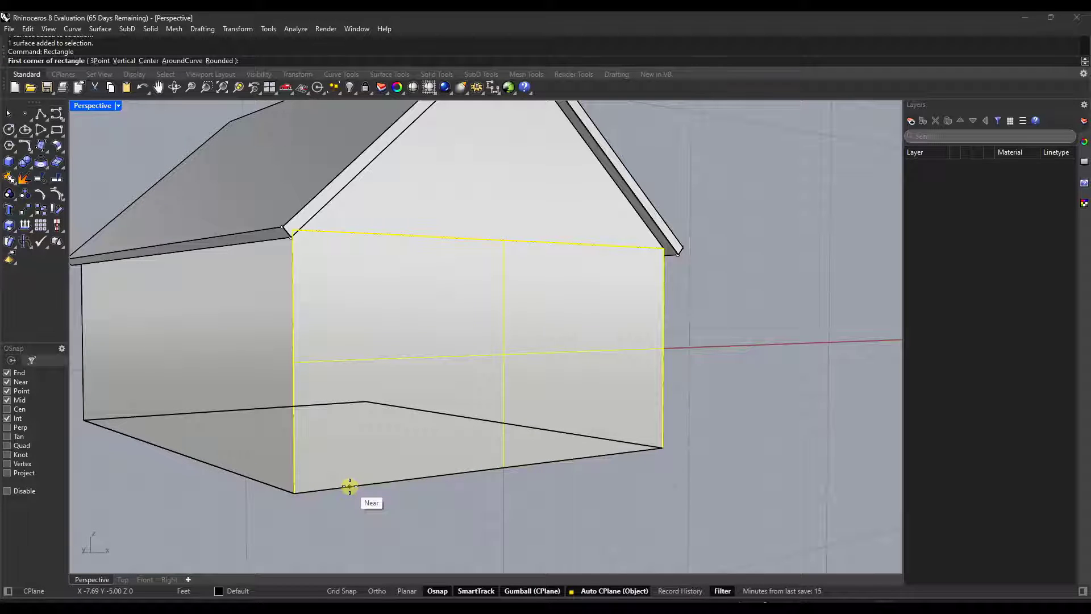
left_click(326, 489)
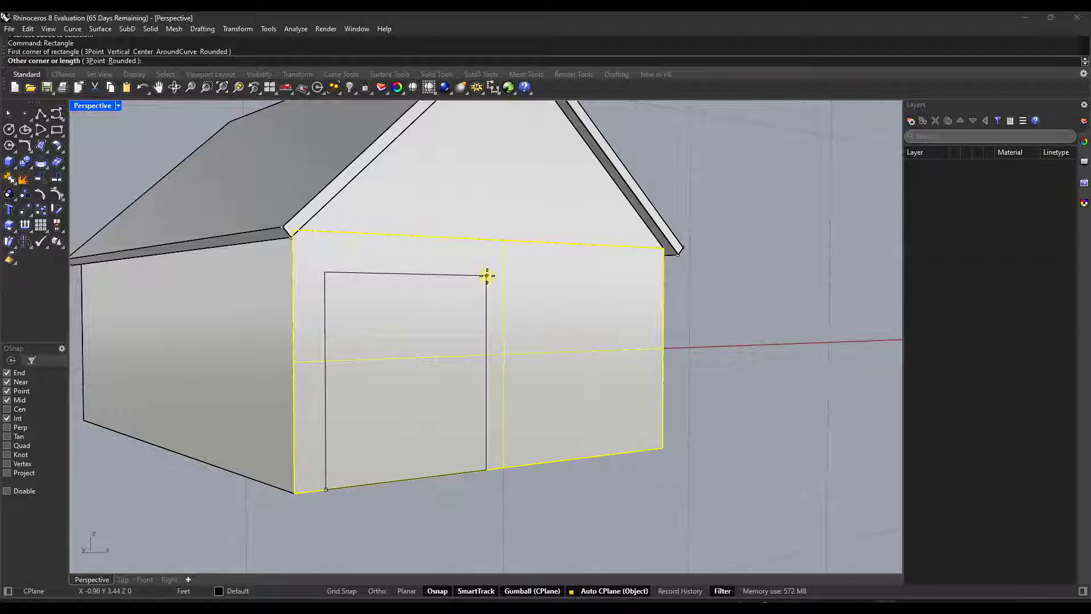
left_click(489, 277)
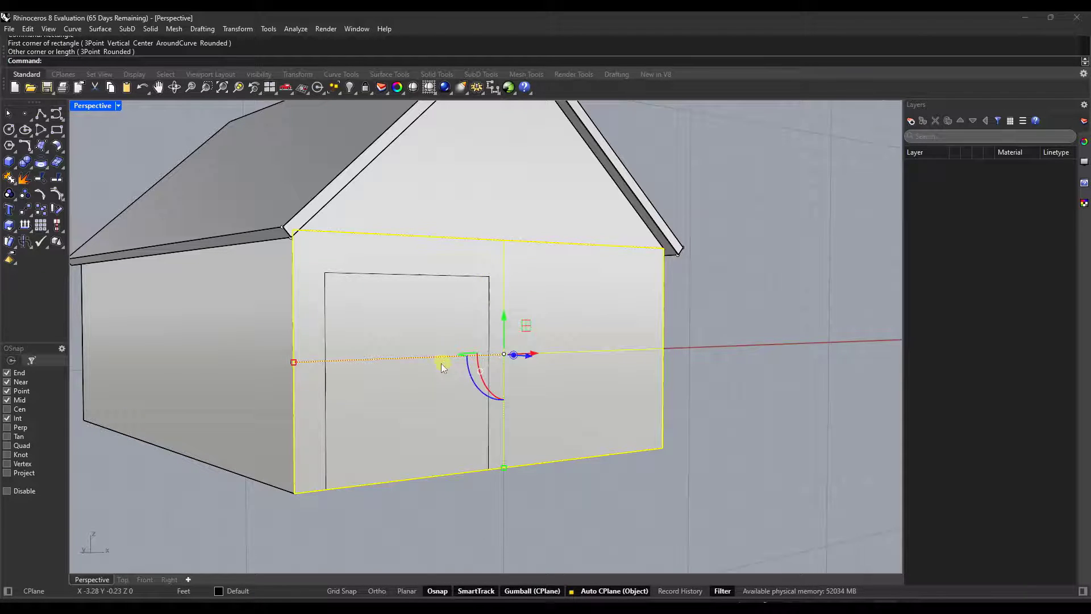
Duplicate the door rectangle along the gable-end wall, placing the copy to the right of the original
right_click_drag(443, 360, 480, 339)
left_click(483, 330)
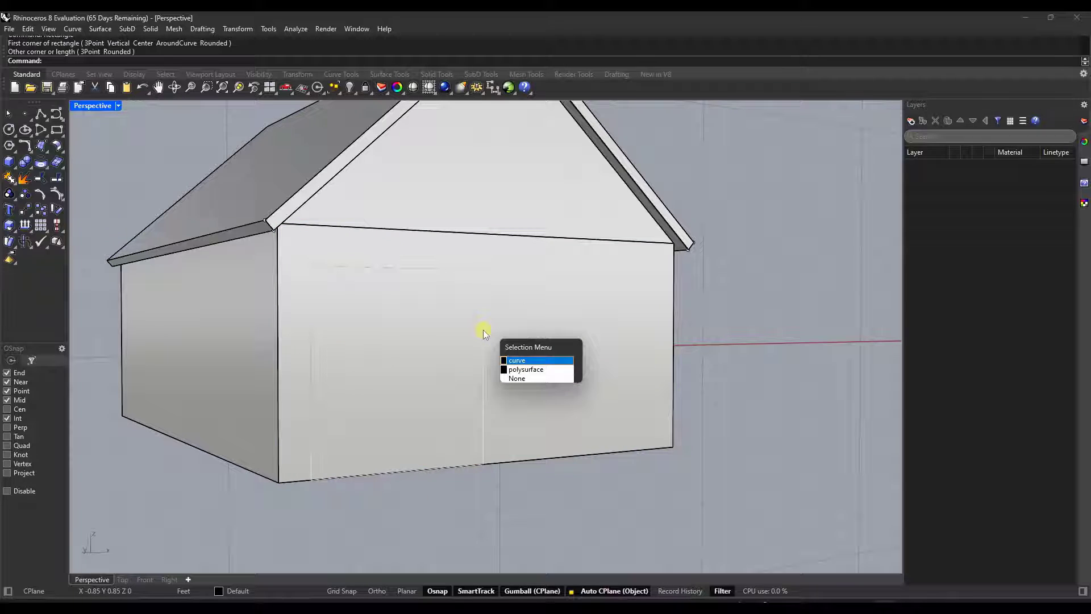
left_click(515, 361)
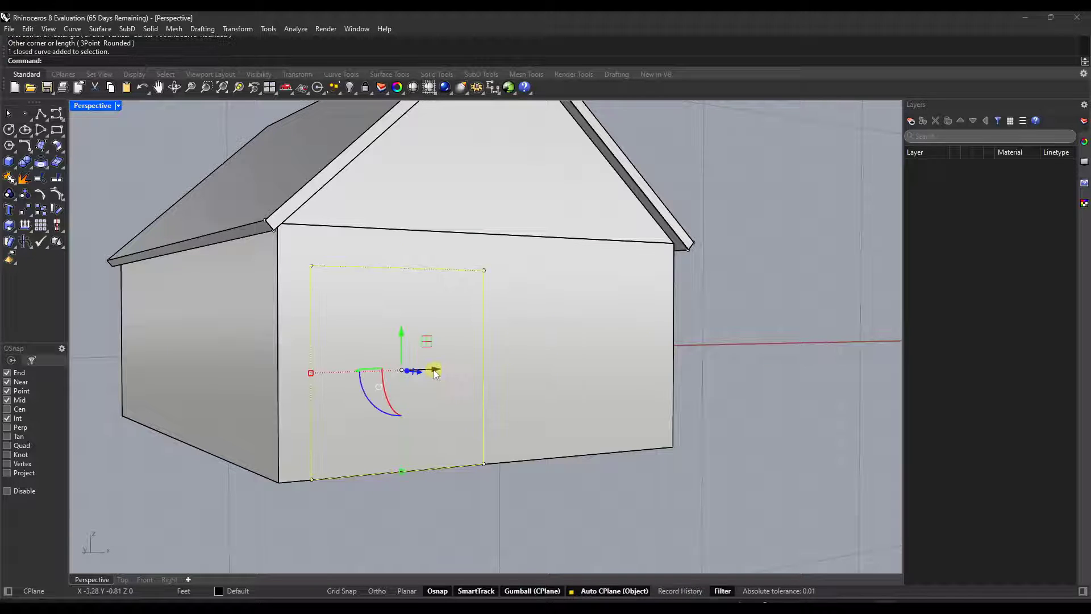
key("alt")
left_click_drag(434, 370, 615, 367)
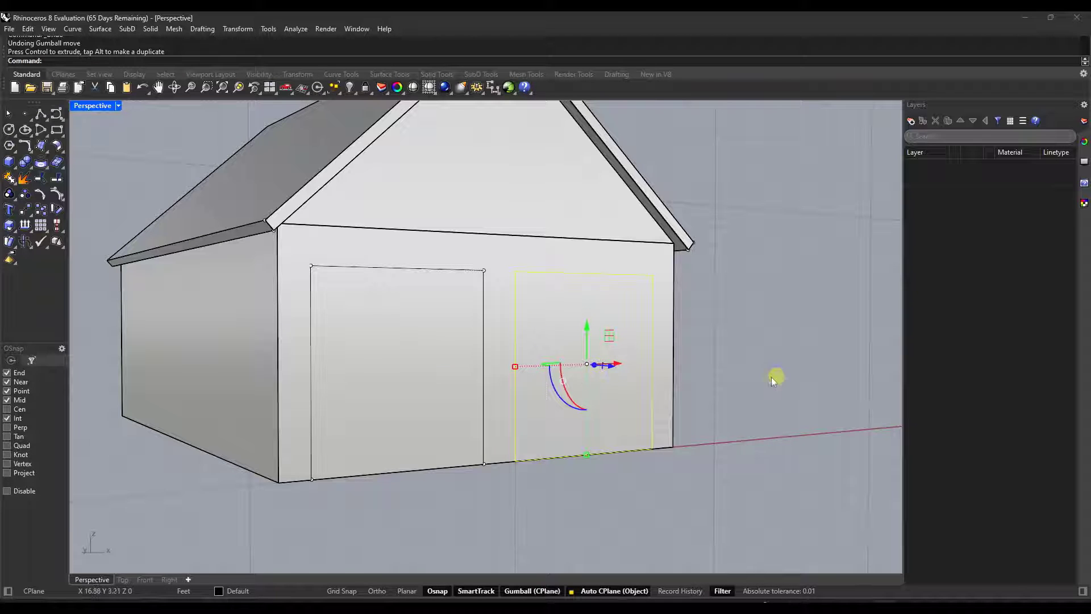
Cut a door opening through the gable-end wall with MakeHole, using the left rectangle and a depth of about 15 feet
right_click_drag(771, 377, 695, 401)
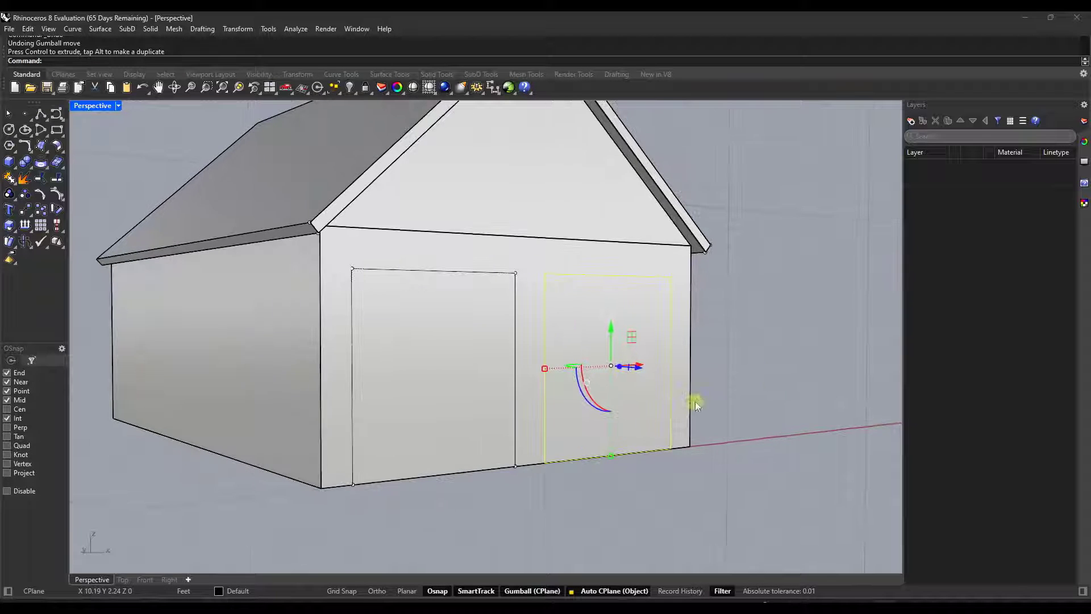
left_click(515, 353)
key("Return")
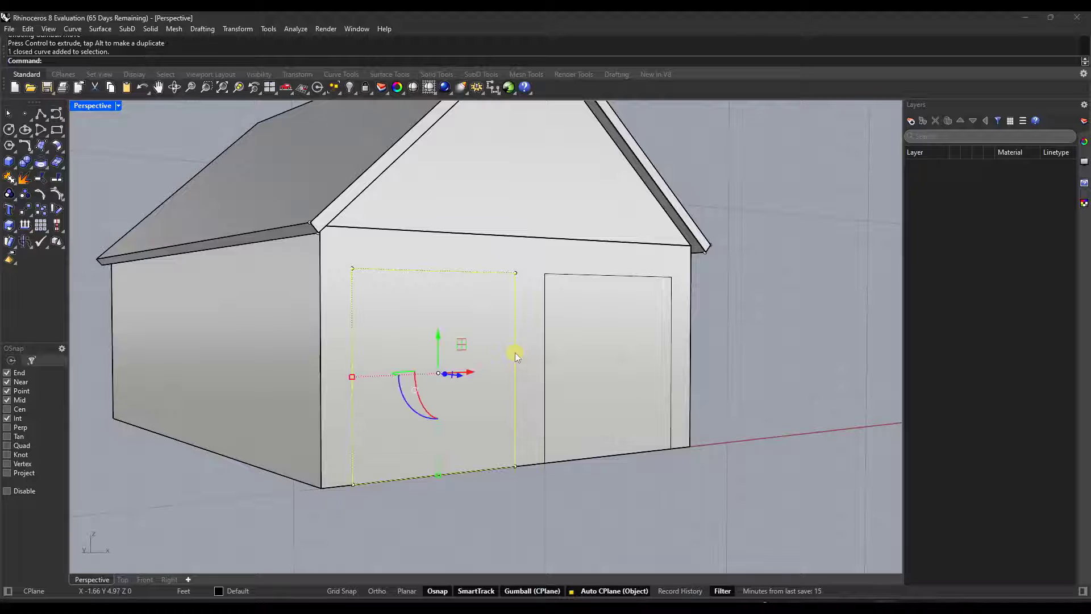
type("MakeHole")
key("Return")
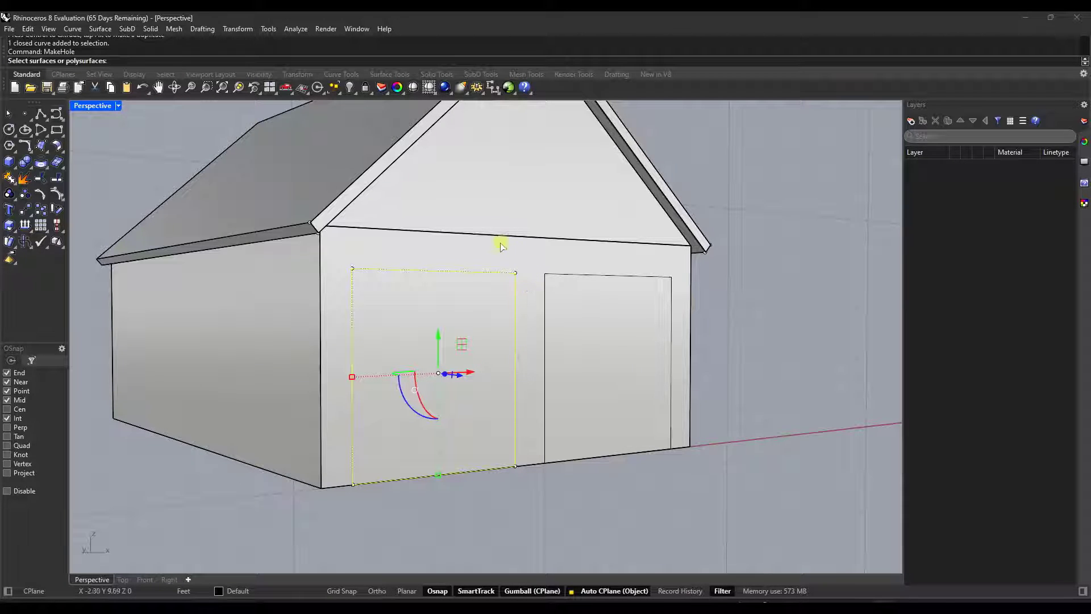
left_click(487, 258)
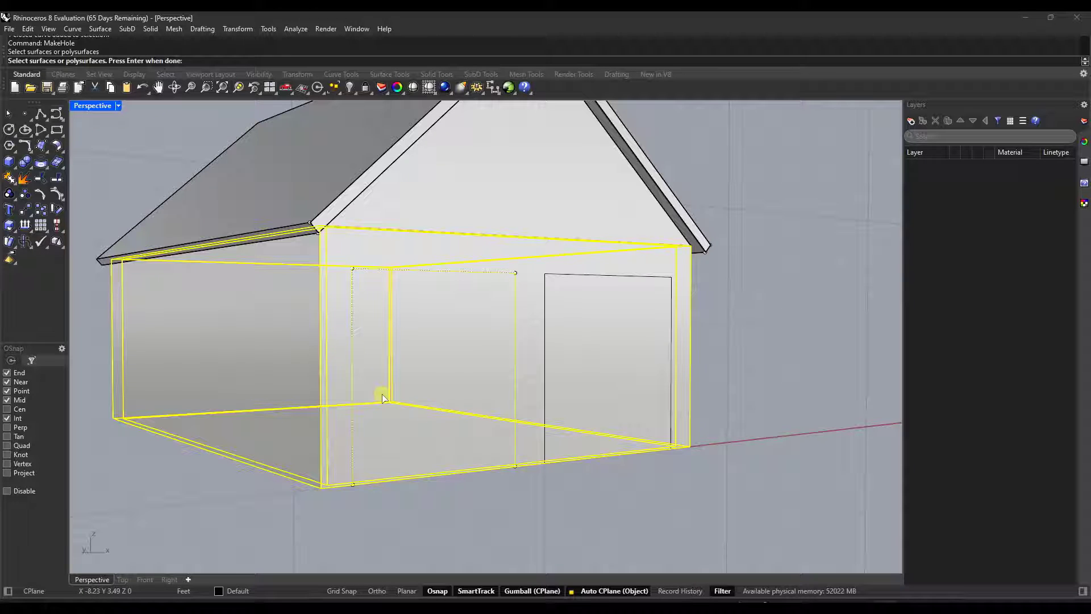
key("Return")
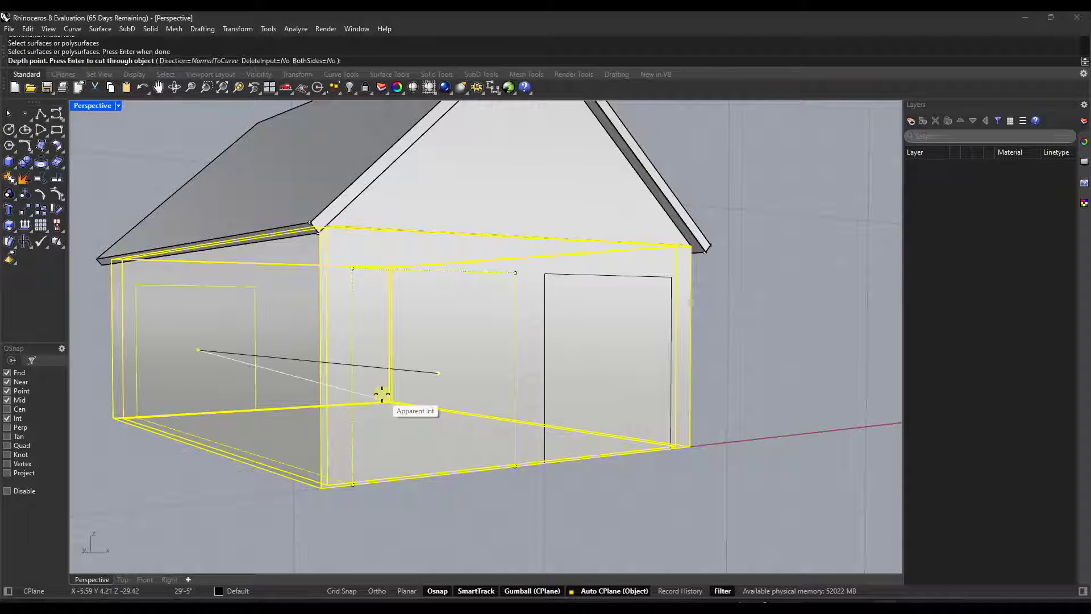
left_click(258, 448)
Sub-select the long side wall face to align the construction plane to it, and clear the selection
right_click_drag(493, 414, 463, 405)
left_click(422, 349, "ctrl+shift")
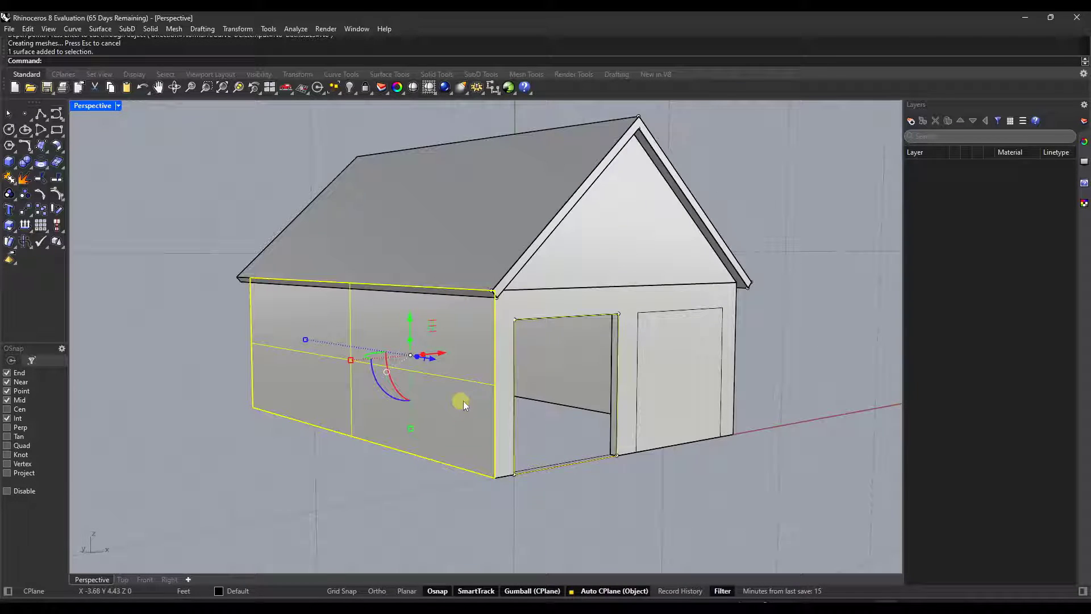
scroll(479, 498, "up", 2)
mouse_move(518, 475)
right_mouse_down("shift")
mouse_move(529, 457)
mouse_move(448, 472)
mouse_move(577, 443)
mouse_move(532, 449)
right_mouse_up("shift")
scroll(578, 442, "down", 3)
scroll(533, 449, "down", 5)
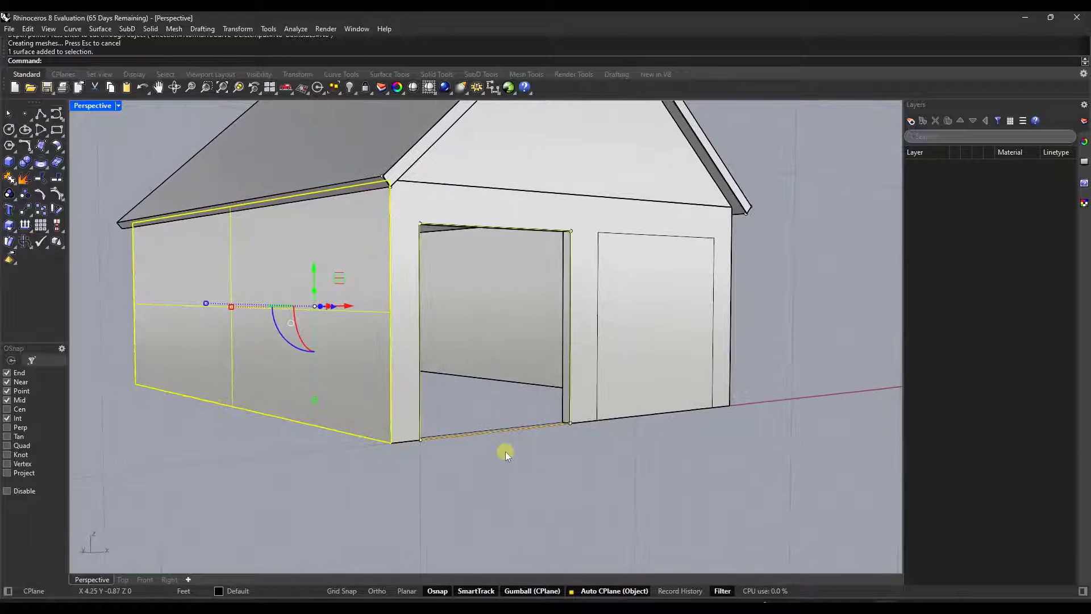
left_click(504, 458)
scroll(432, 370, "up", 3)
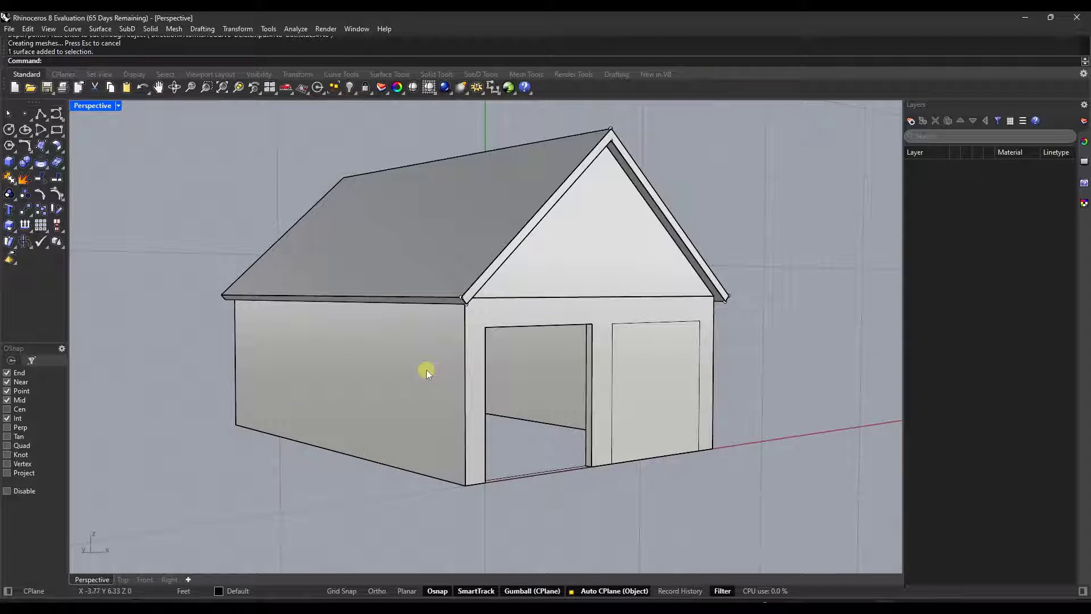
Align the construction plane to the side wall face again and to the triangular gable face above the doors
left_click(427, 371)
mouse_move(469, 405)
right_mouse_down()
mouse_move(407, 406)
mouse_move(489, 400)
right_mouse_up()
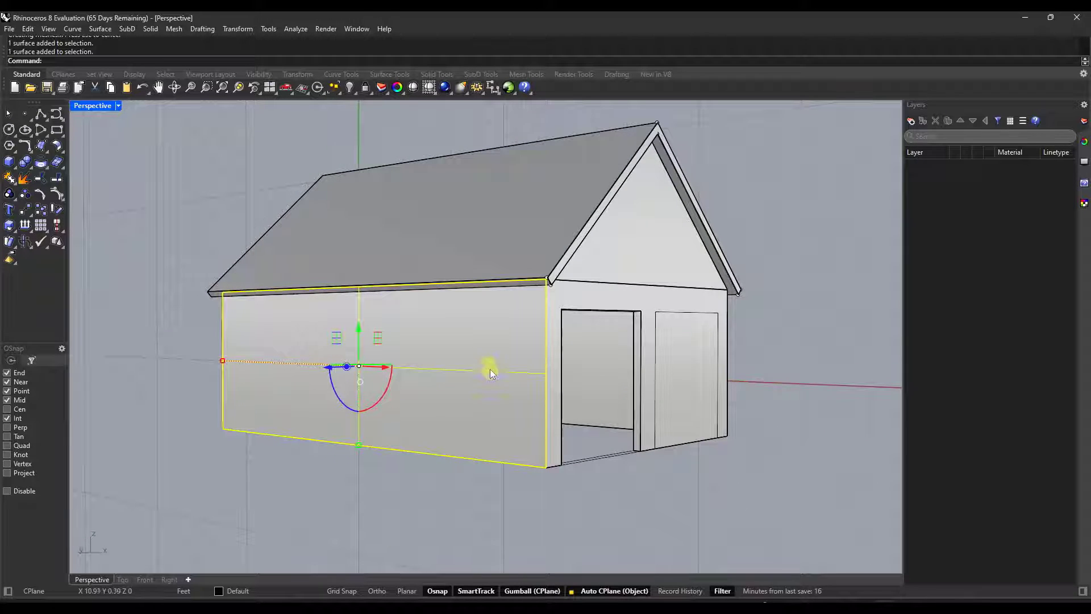
left_click(534, 511)
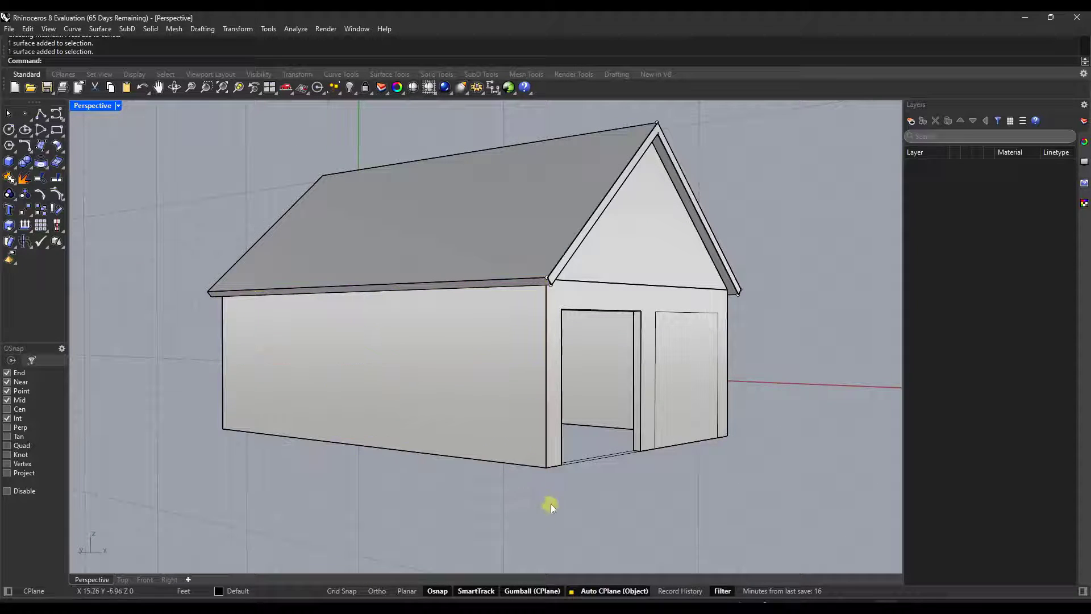
left_click(666, 250)
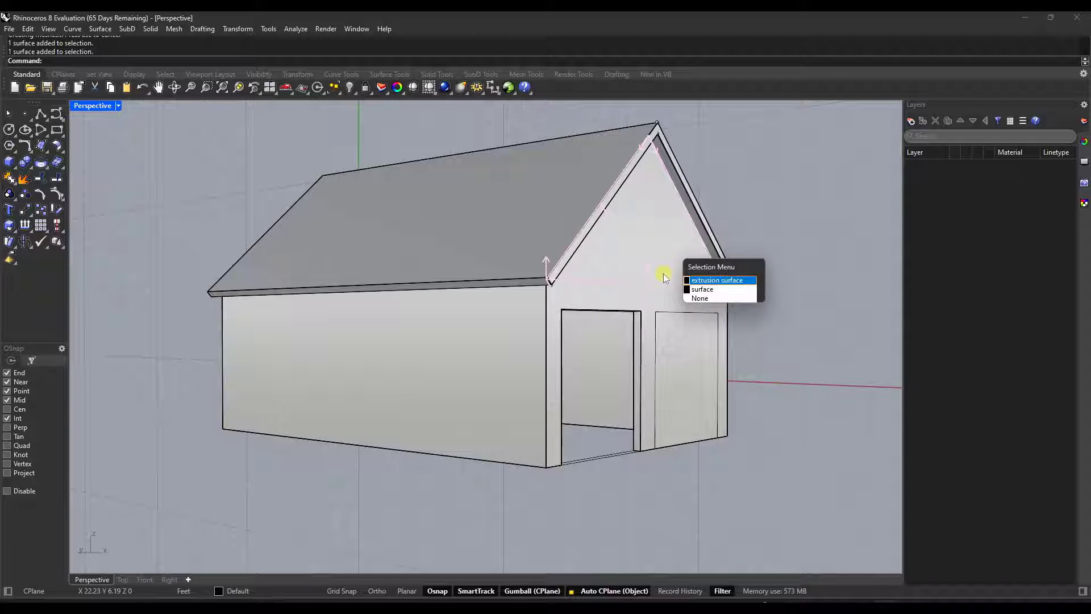
left_click(707, 278)
left_click(525, 191)
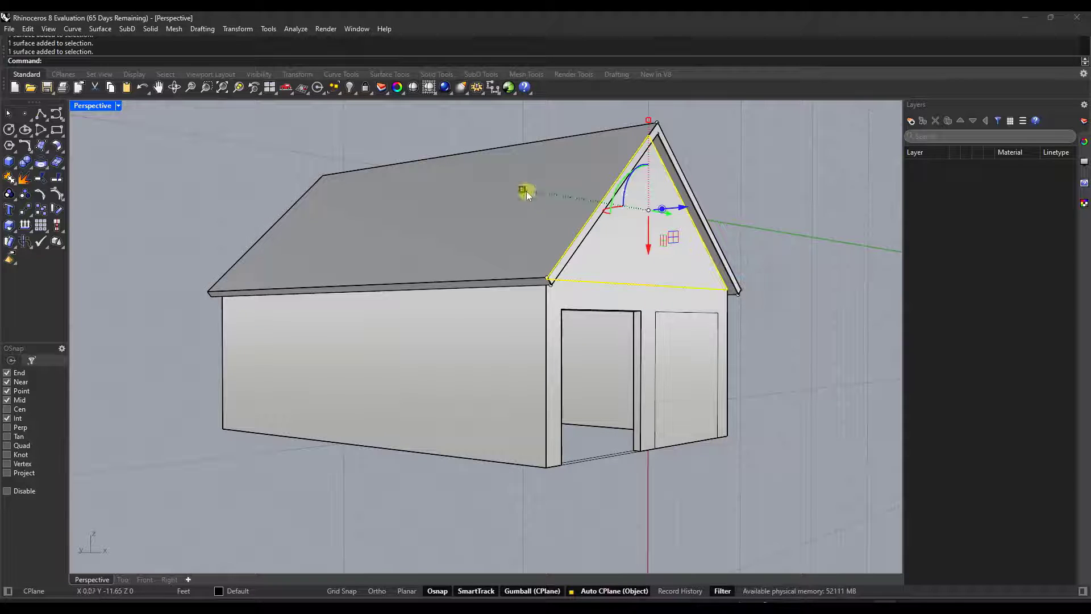
Sub-select only the sloped roof face above the side wall to align the construction plane to the roof pitch
left_click(545, 227)
right_click_drag(612, 254, 577, 263)
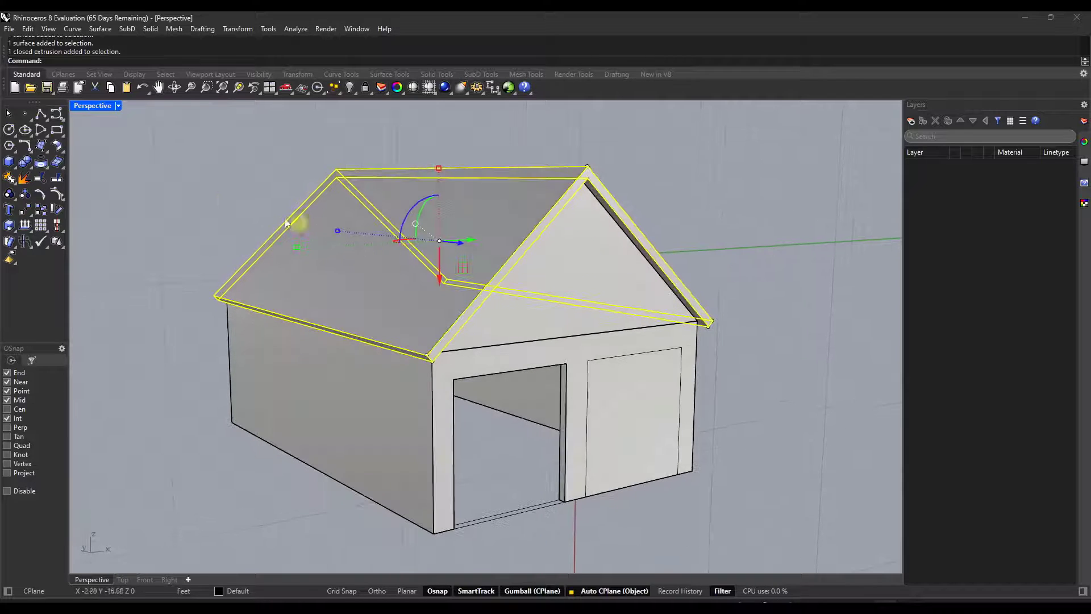
key("Escape")
left_click(322, 254)
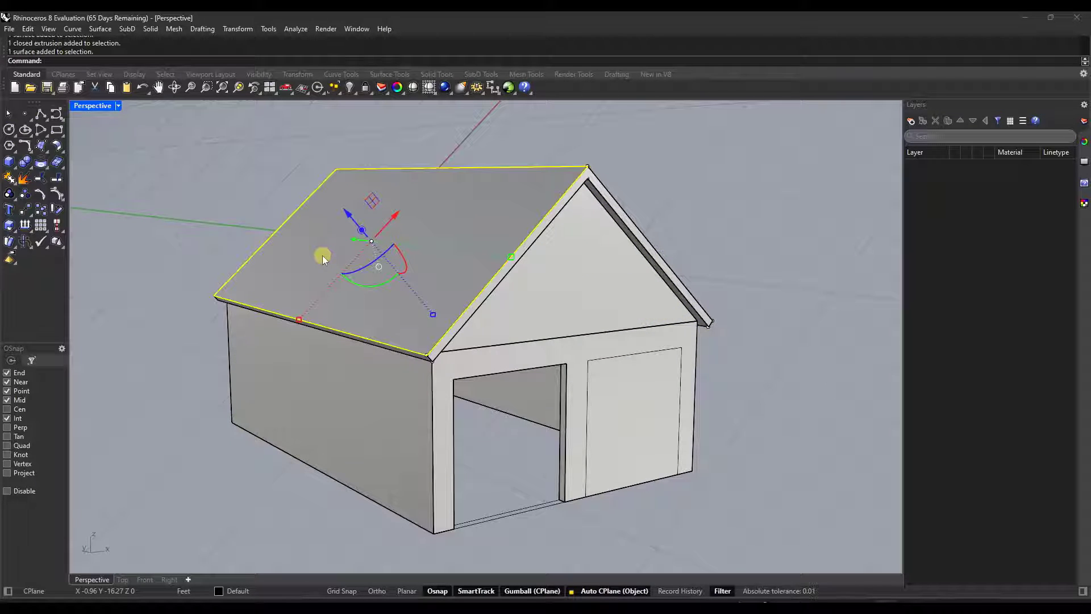
mouse_move(475, 275)
right_mouse_down()
mouse_move(400, 279)
mouse_move(468, 268)
mouse_move(472, 293)
mouse_move(470, 278)
right_mouse_up()
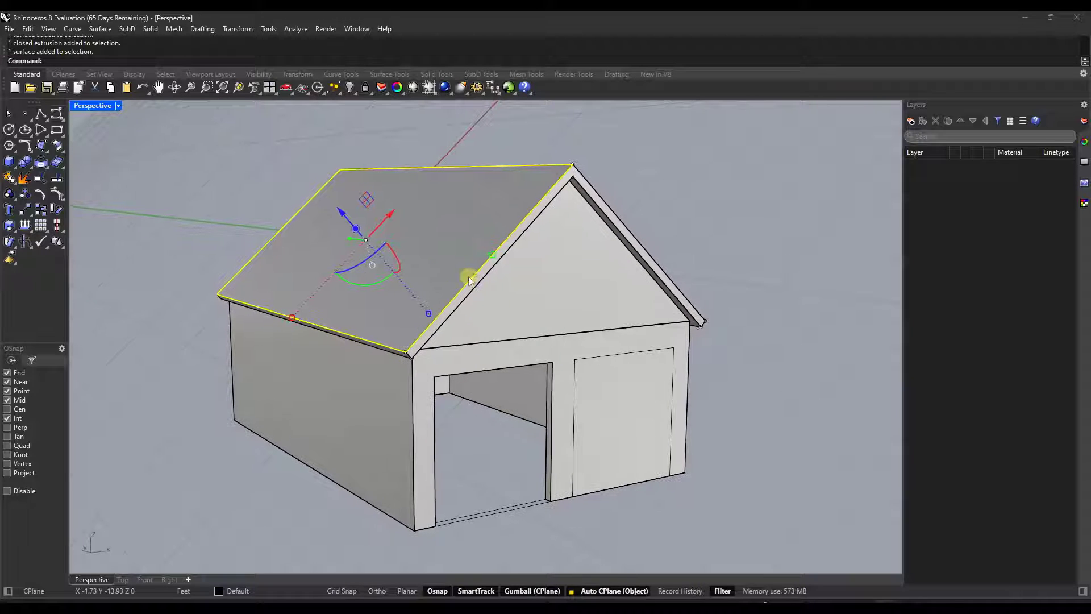
right_click_drag(524, 312, 475, 289, "shift")
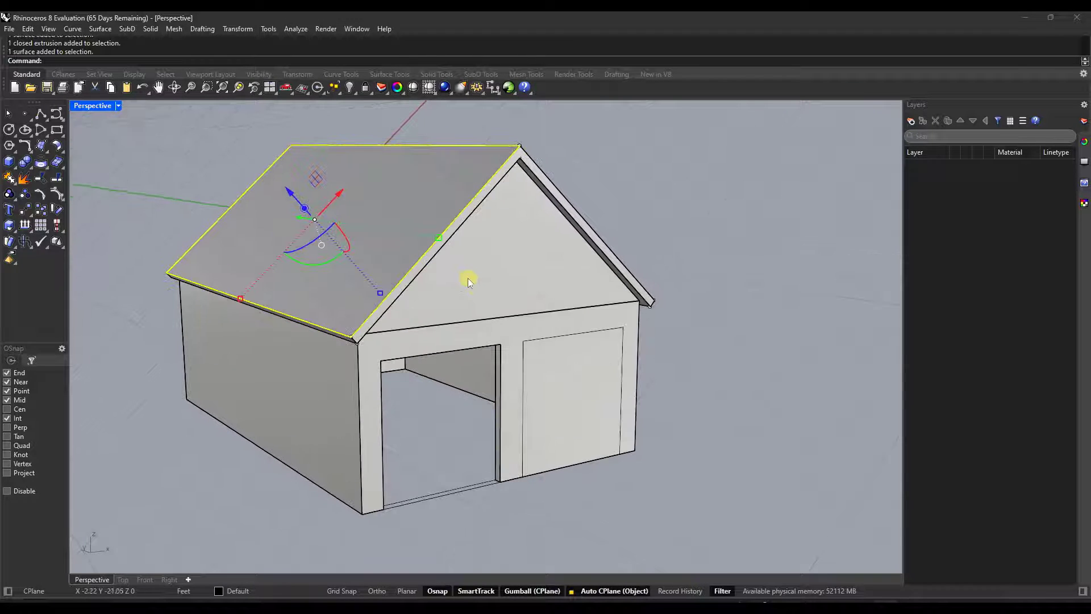
Turn off Auto CPlane and manually place the construction plane origin at the front end of the roof ridge
left_click(599, 591)
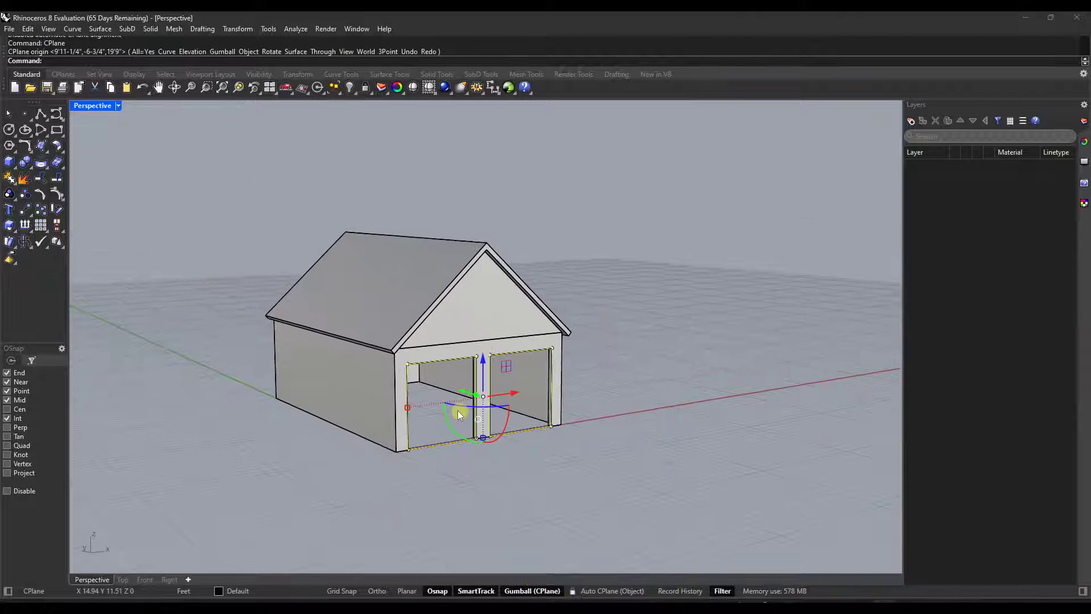
scroll(449, 421, "up", 5)
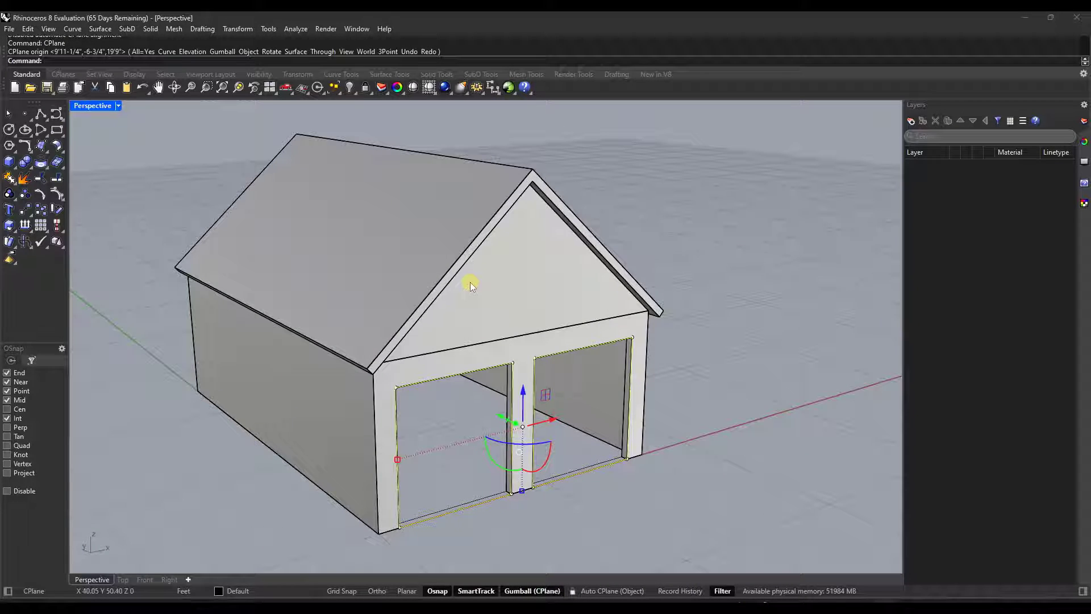
key("Return")
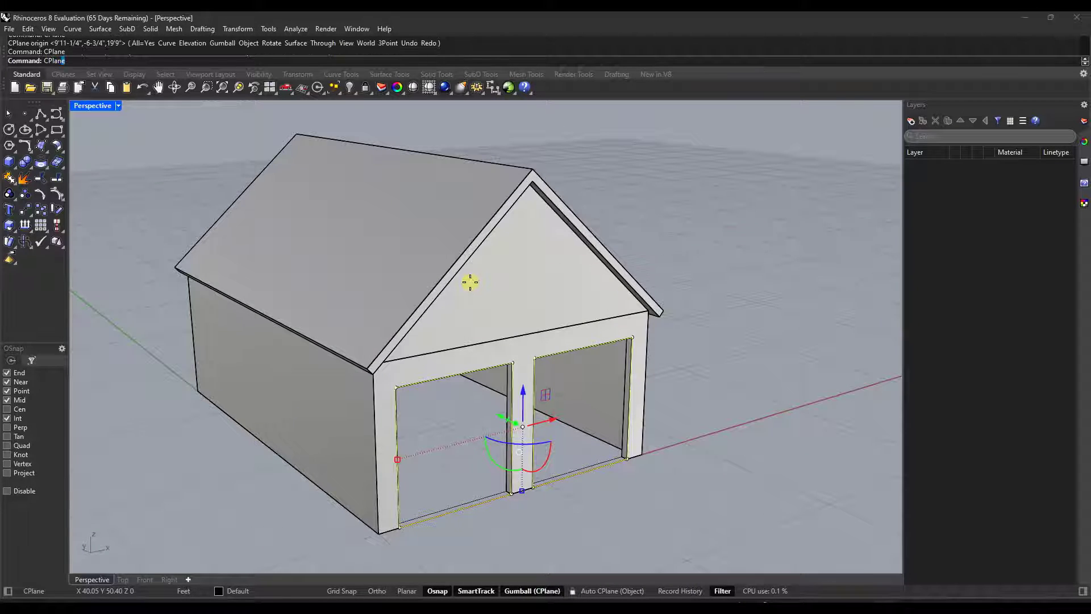
left_click(533, 177)
right_click_drag(541, 224, 484, 246)
scroll(488, 218, "down", 8)
scroll(492, 210, "up", 6)
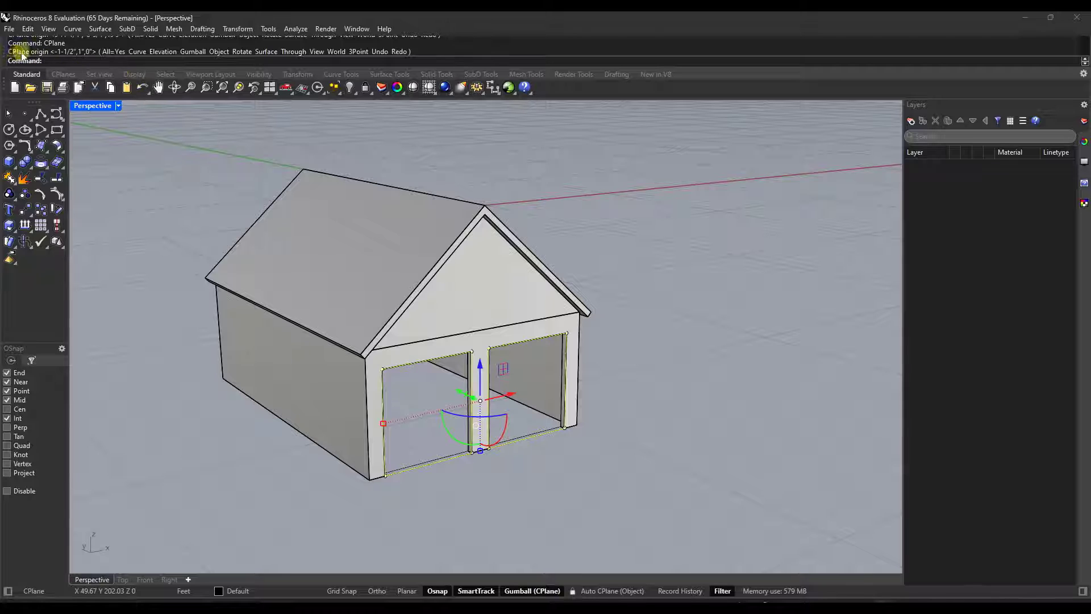
Orient the construction plane to the sloped roof surface, with its origin at the front eave corner and X axis toward the ridge
key("Return")
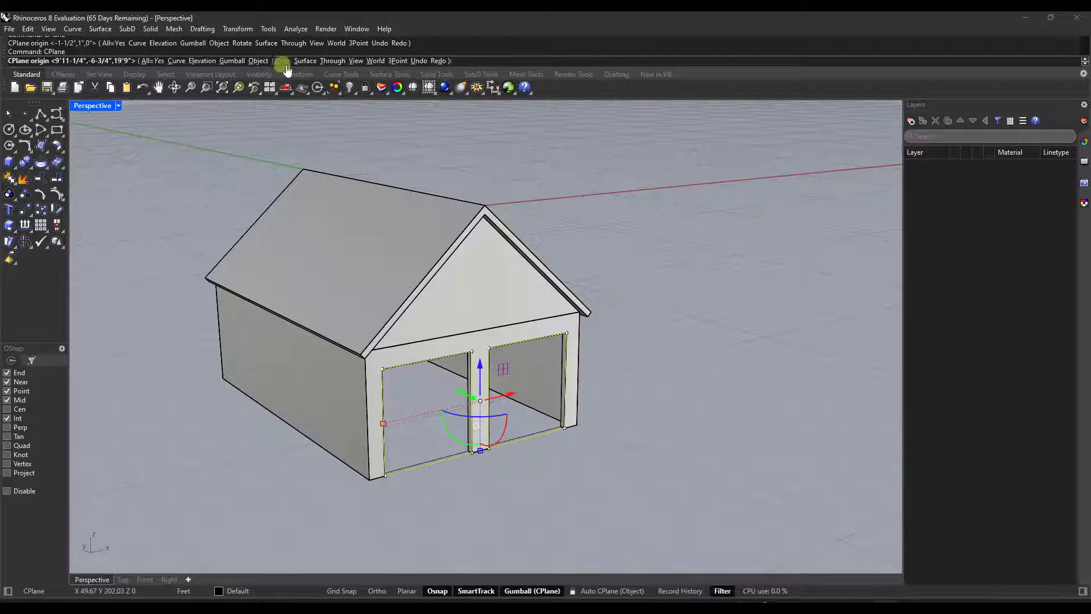
left_click(305, 61)
left_click(376, 247)
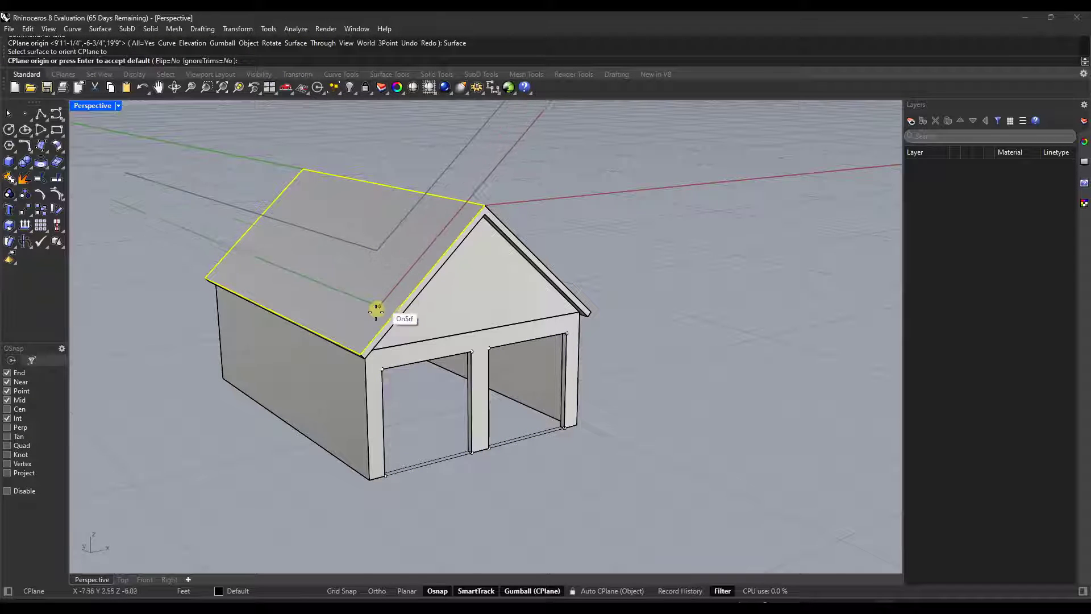
left_click(363, 349)
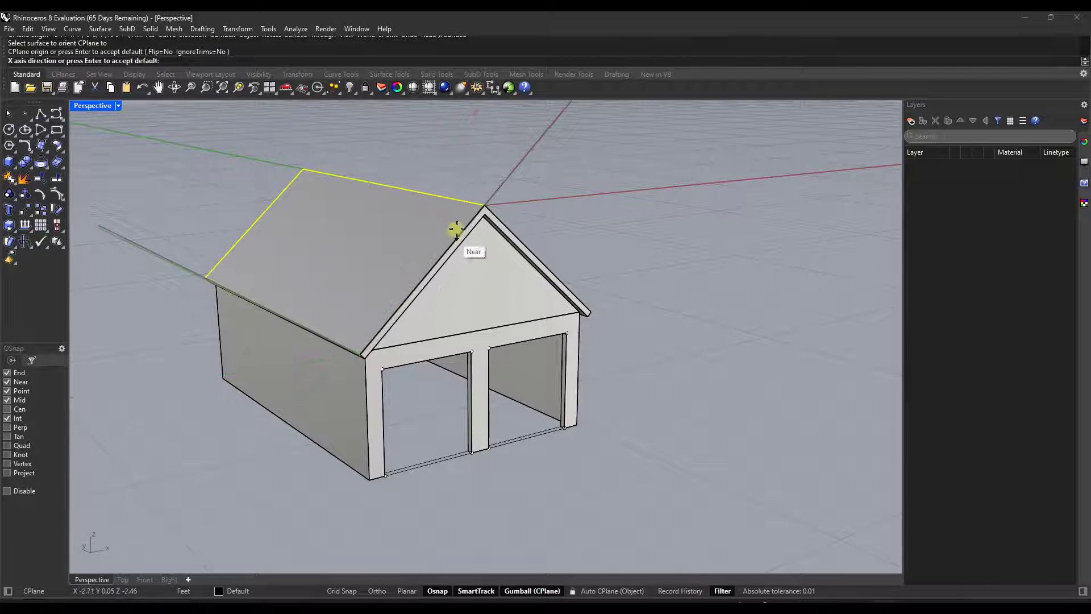
left_click(485, 206)
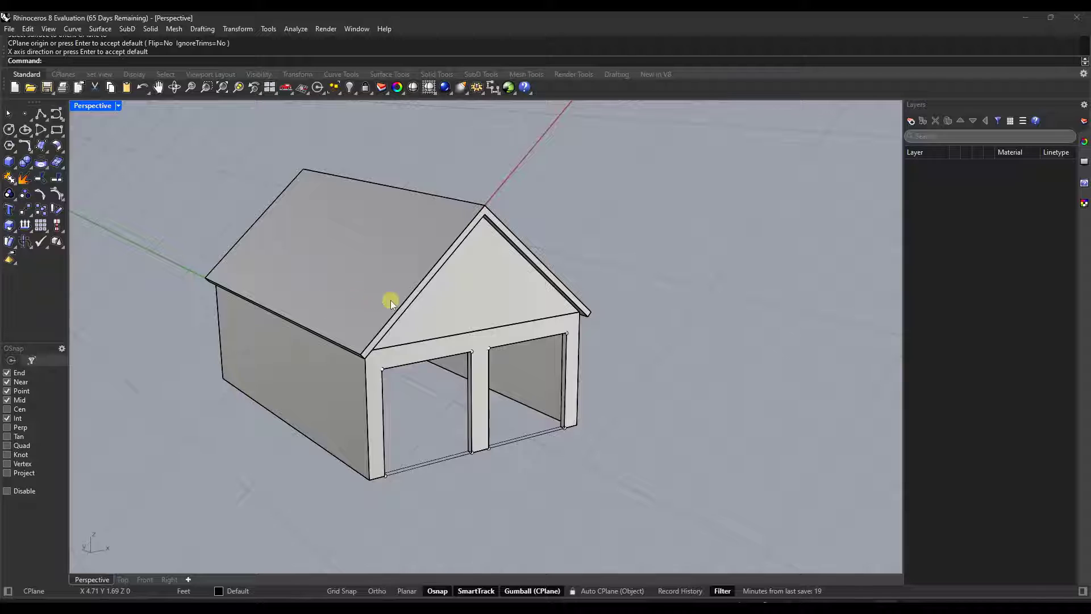
right_click_drag(390, 300, 400, 276)
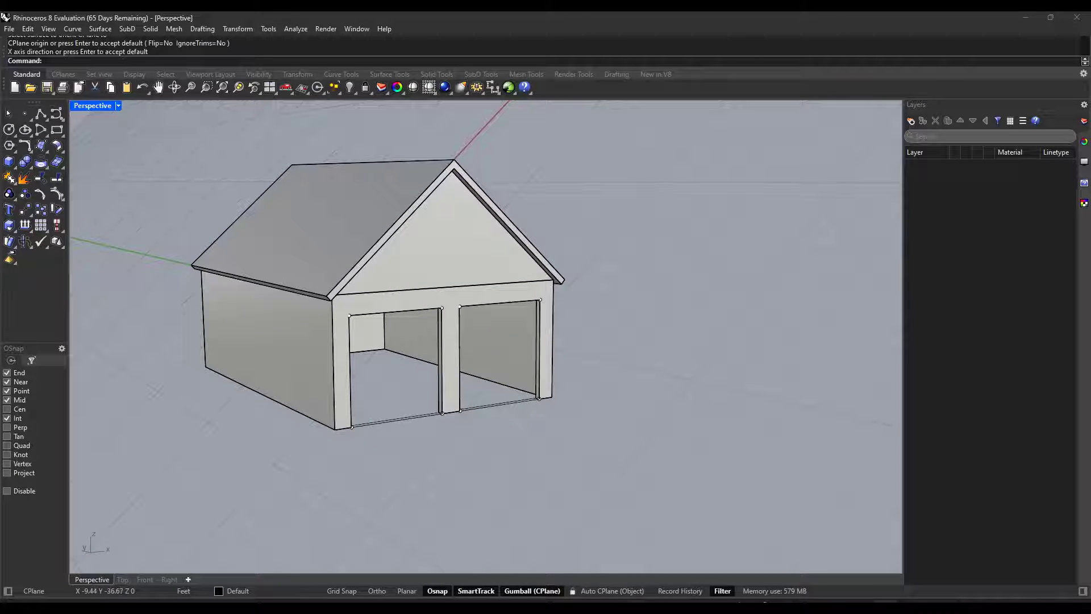
Turn Auto CPlane back on and align the construction plane to the side wall face and the front door wall face in turn
left_click(614, 590)
left_click(267, 347)
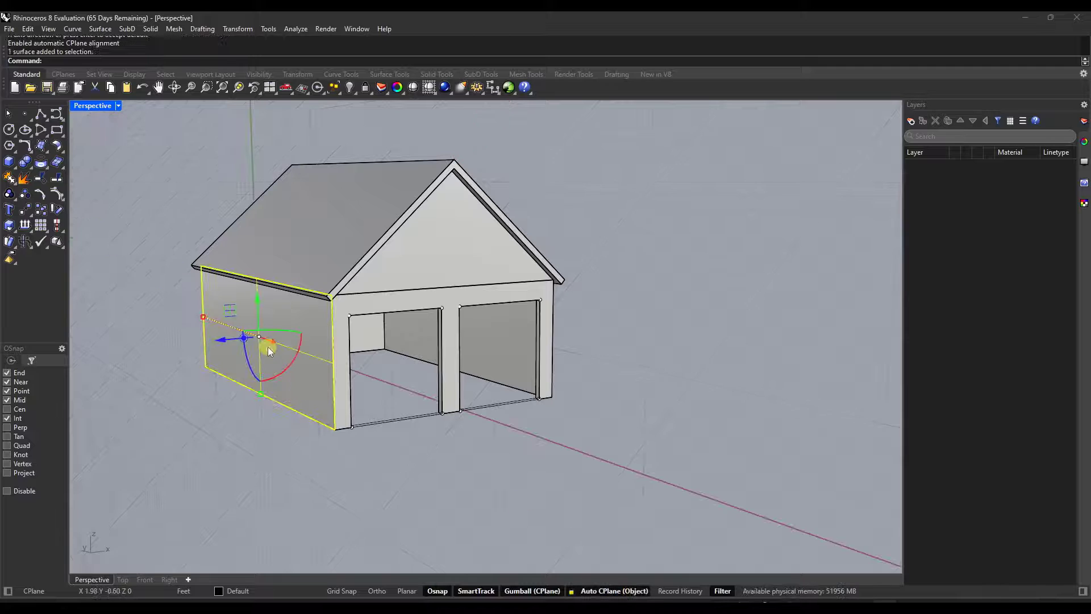
left_click(620, 301)
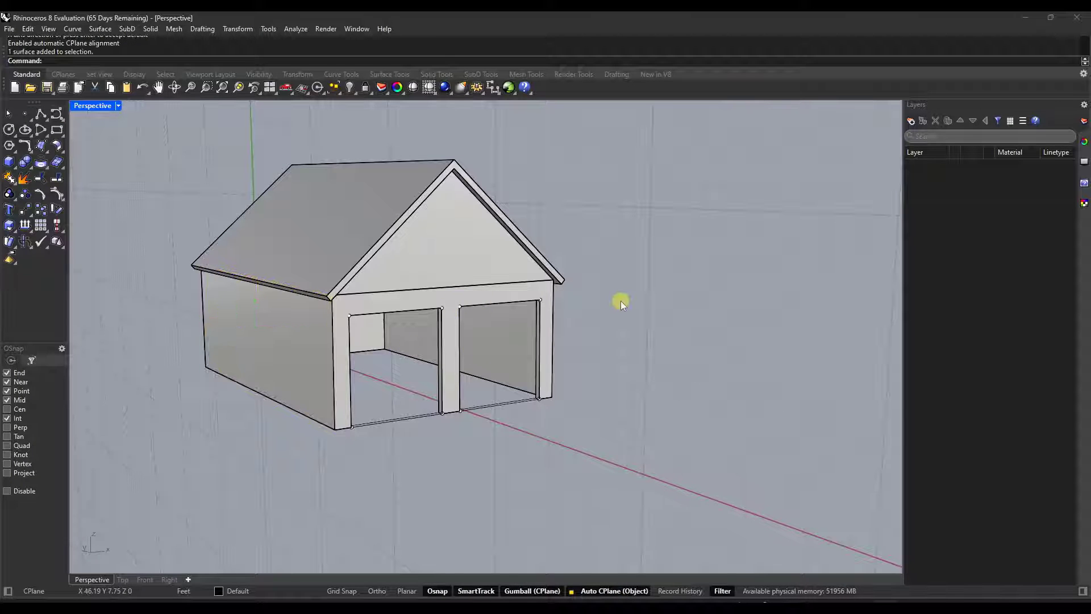
left_click(515, 296)
right_click_drag(592, 301, 462, 250)
scroll(471, 278, "up", 3)
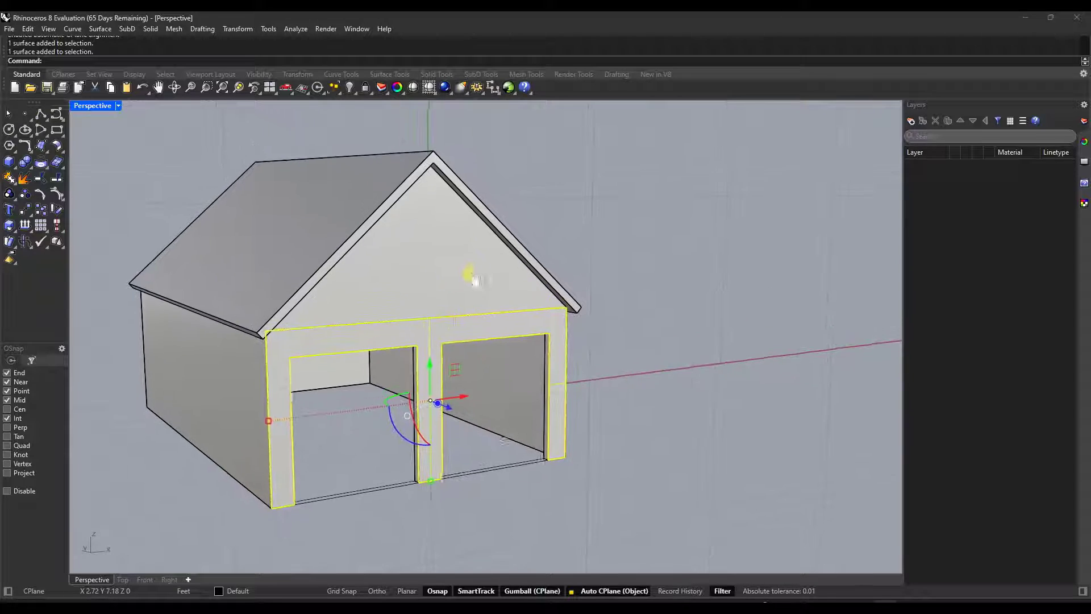